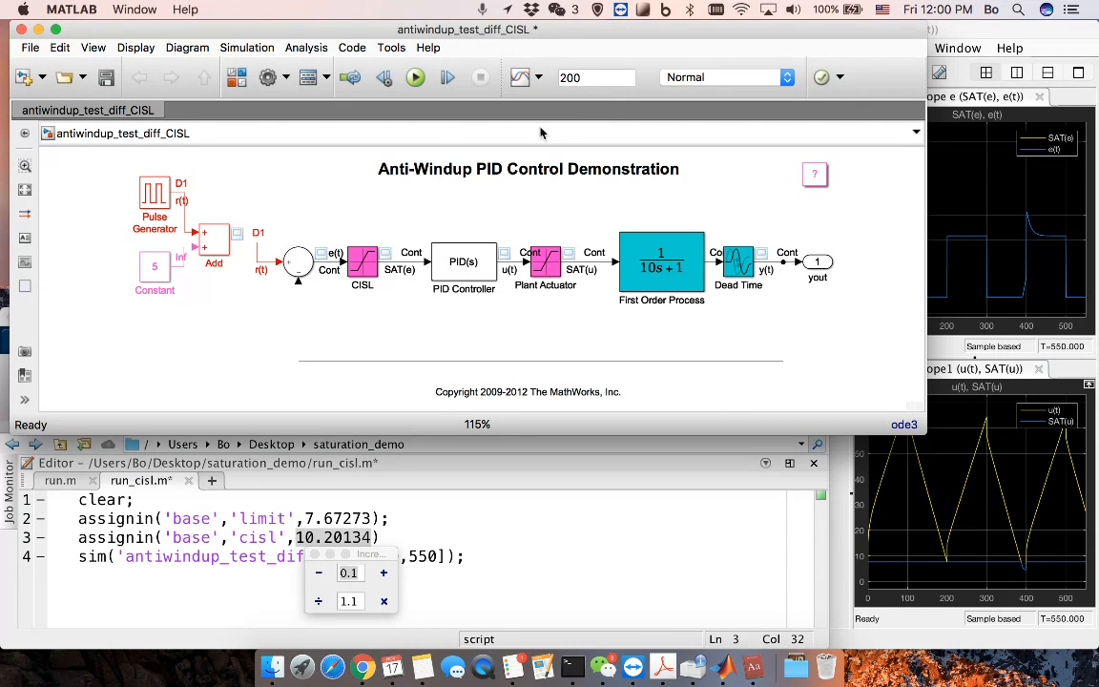
- Examine the Pulse Generator's block parameters, cancel without changes, and check the reference signal in the scope viewer
click(162, 205)
click(167, 274)
click(163, 221)
double_click(158, 201)
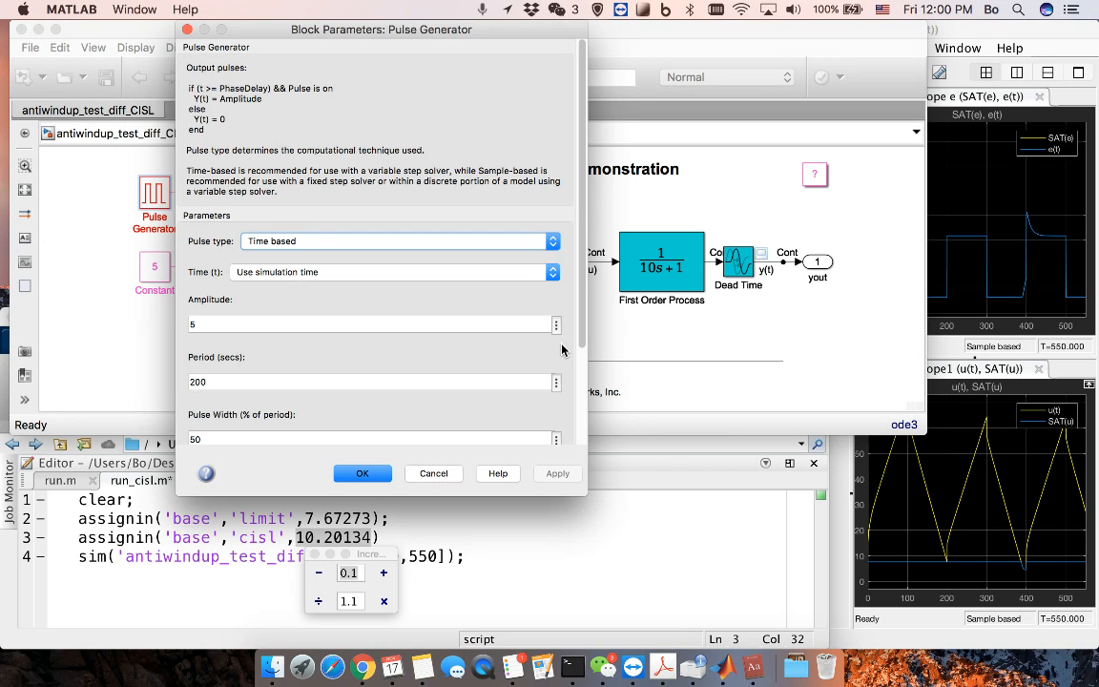
scroll(583, 334, down, 5)
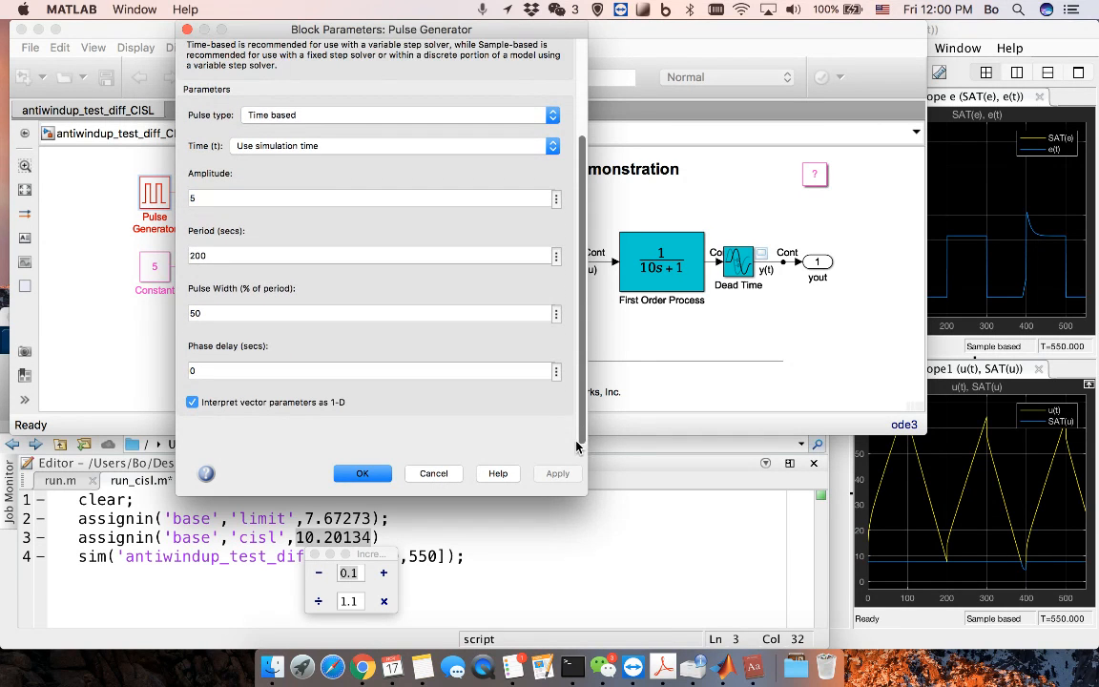
click(434, 473)
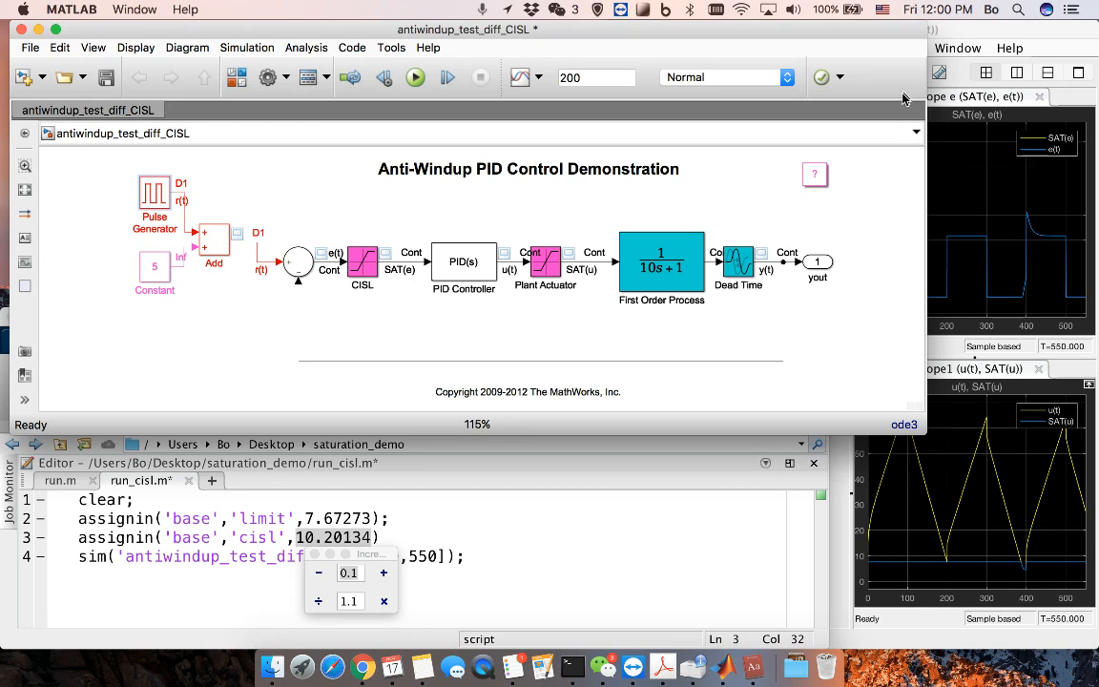
click(971, 26)
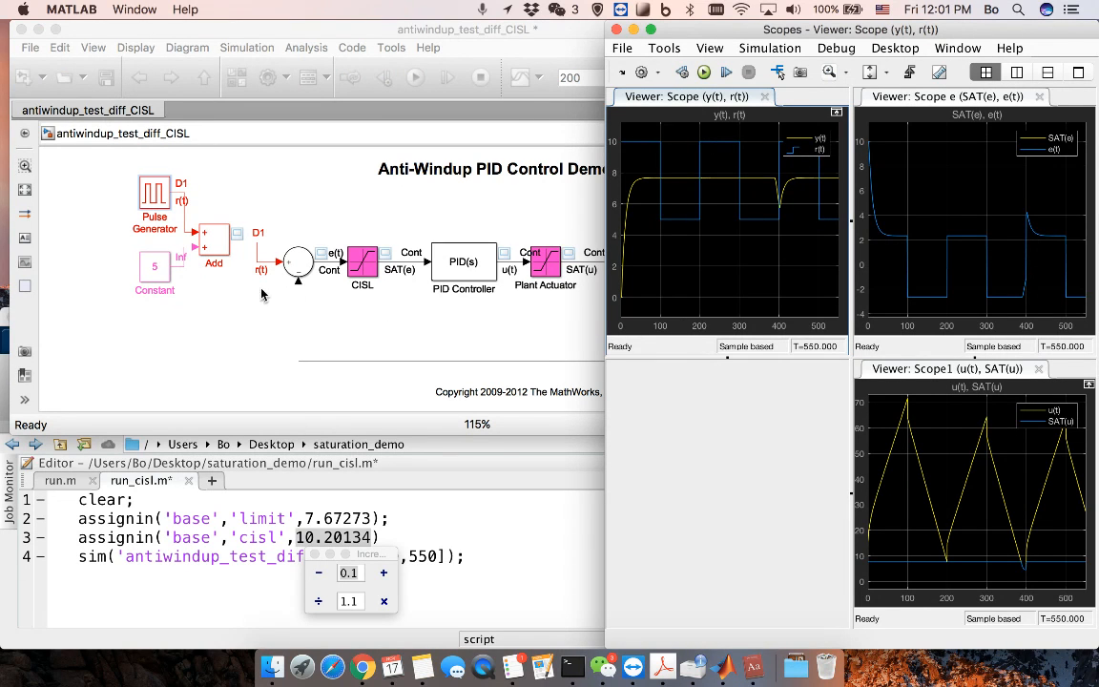
click(235, 264)
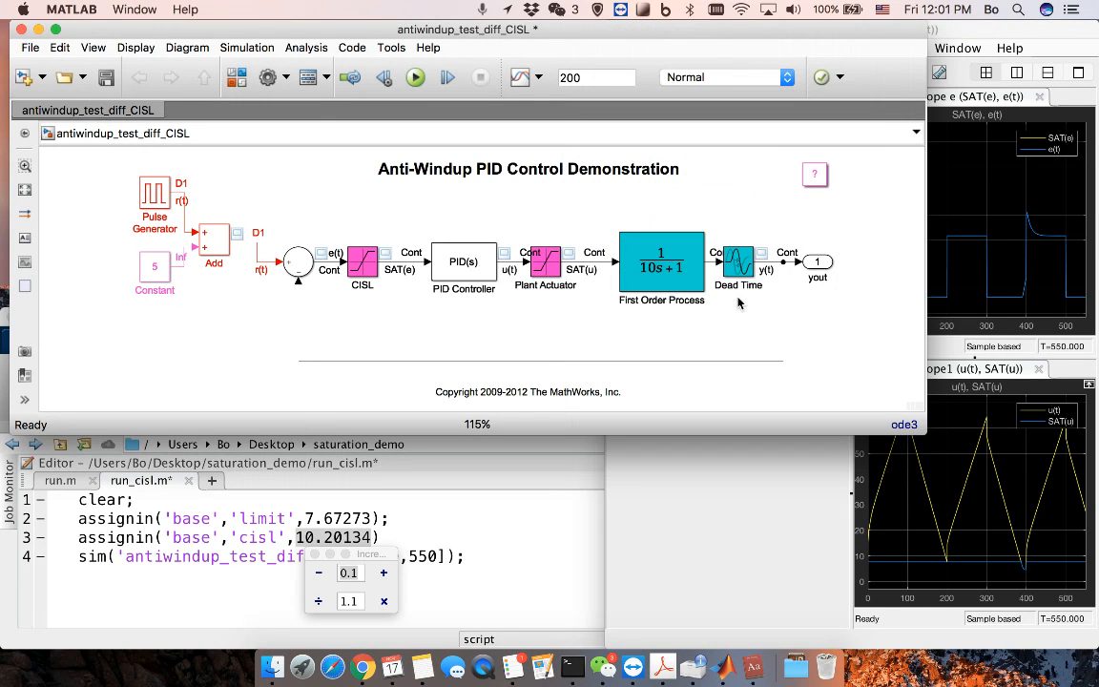
- Examine the PID Controller block's gains and filter coefficient, closing its parameters without changes
click(458, 270)
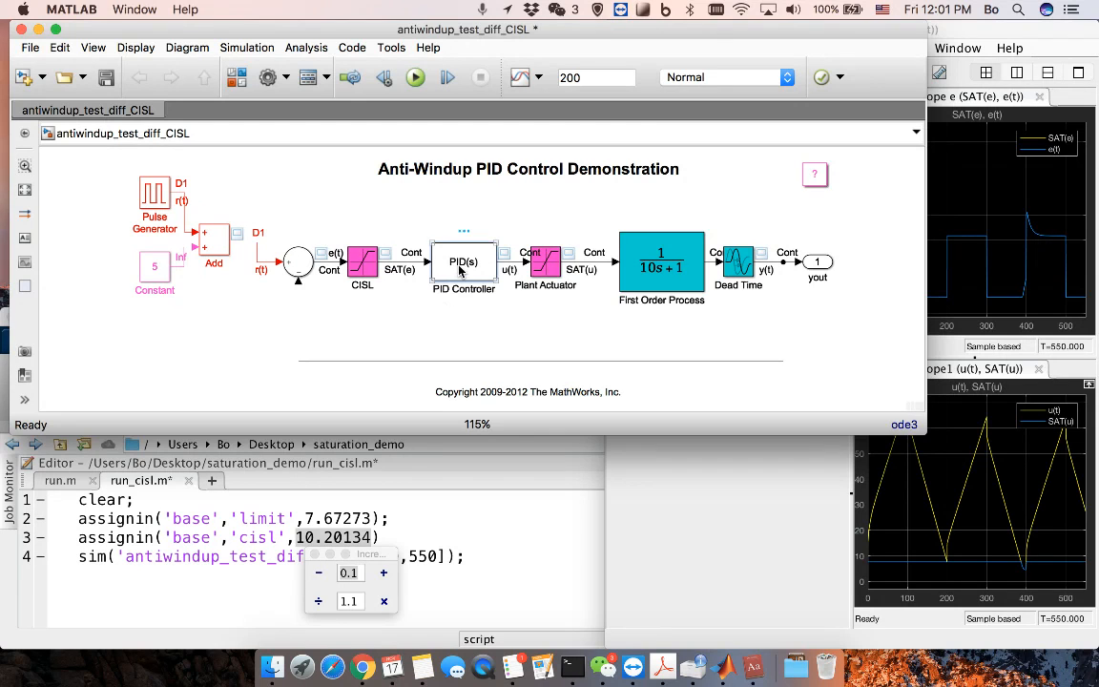
double_click(461, 276)
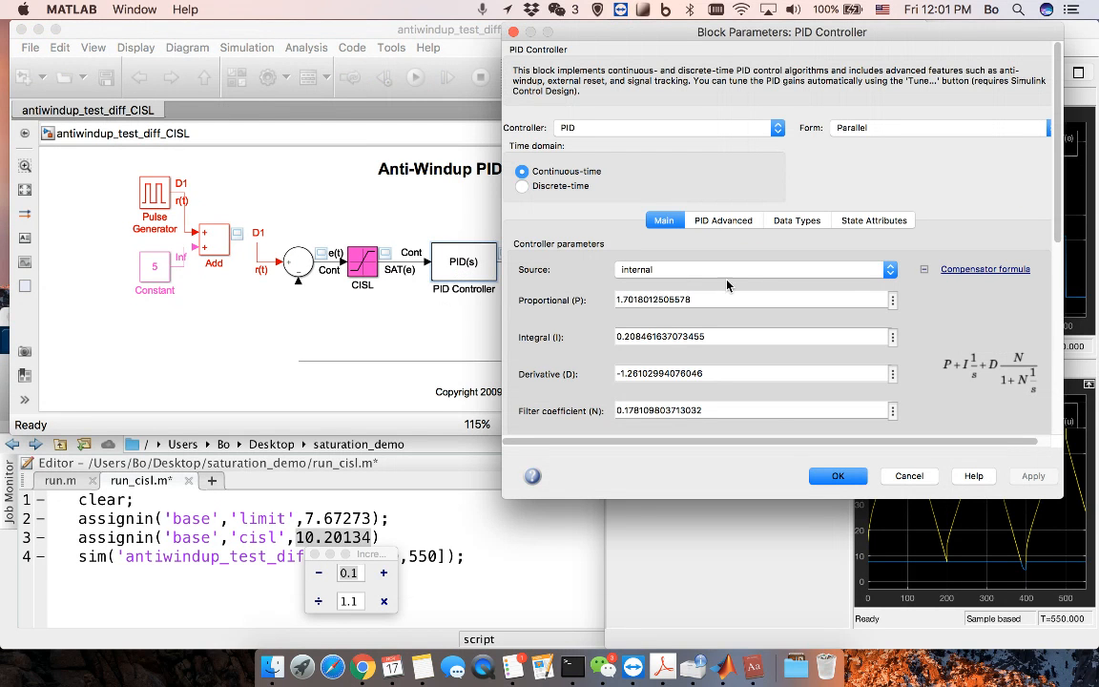
click(513, 35)
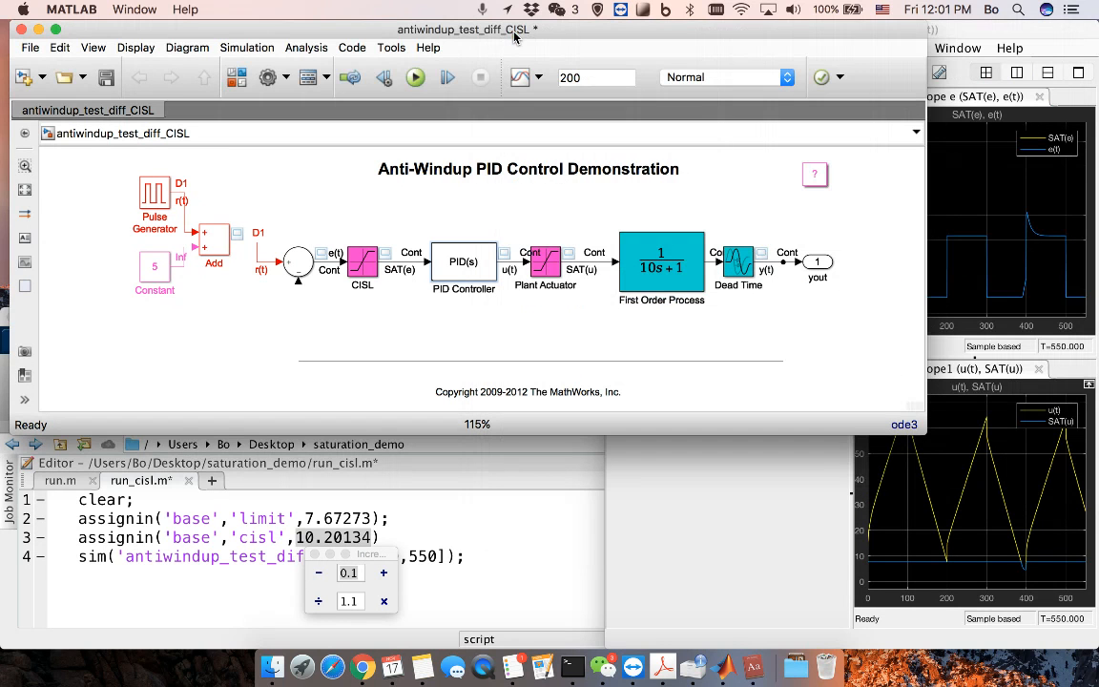
- Examine the First Order Process block's transfer function coefficients and the Dead Time block's delay, leaving both unmodified
double_click(660, 270)
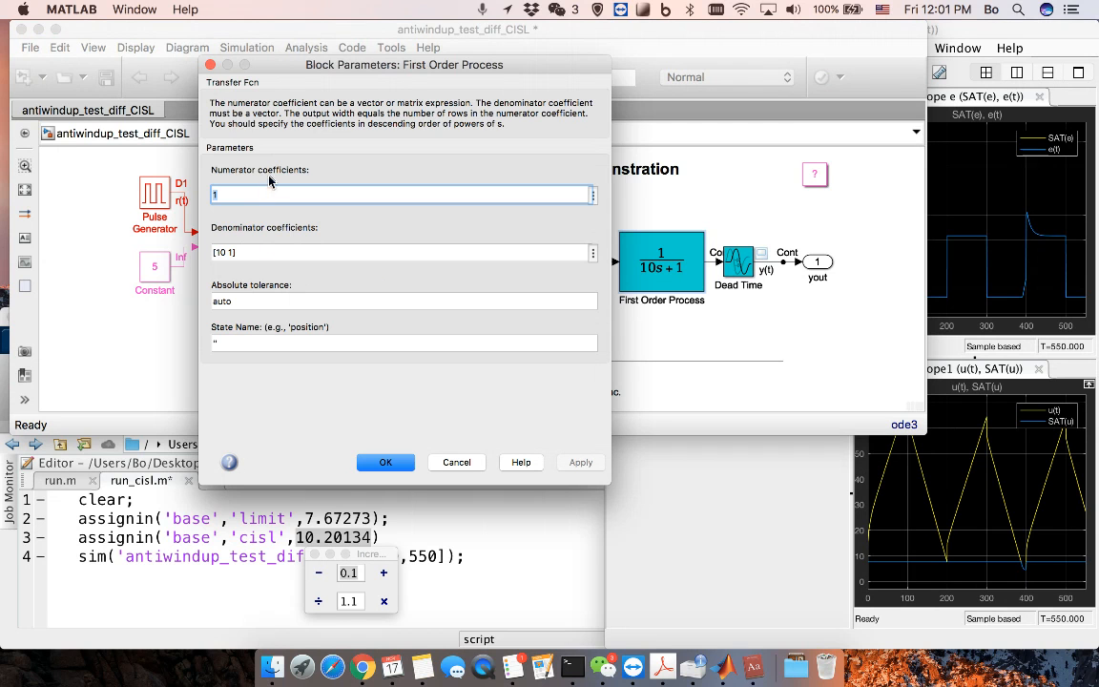
click(210, 63)
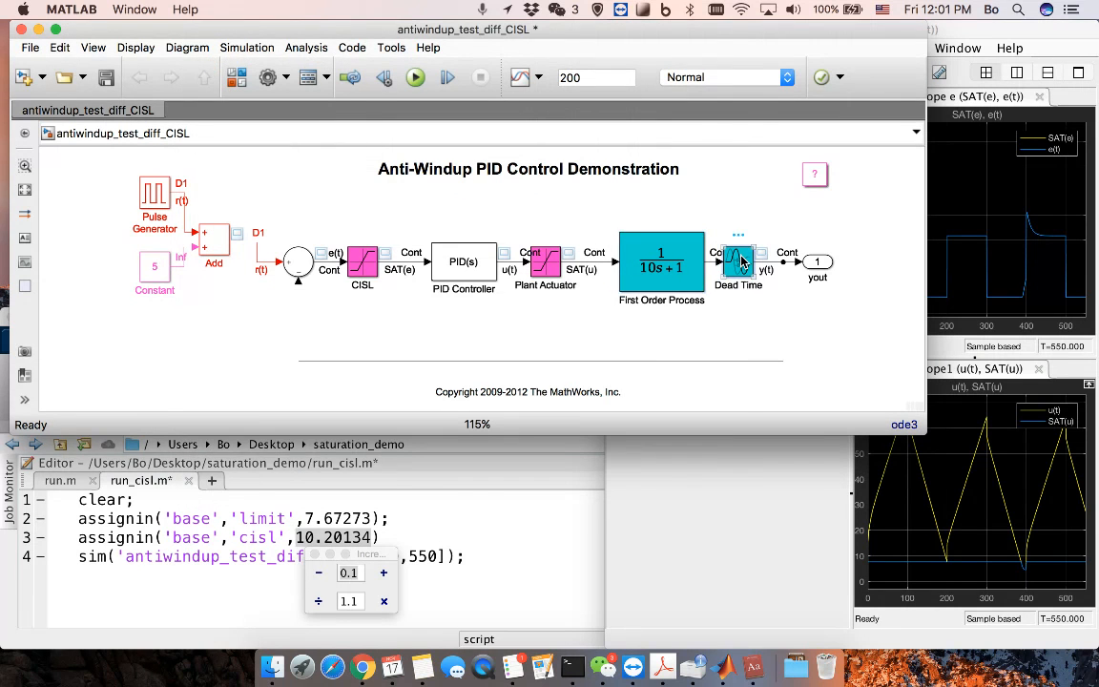
double_click(742, 260)
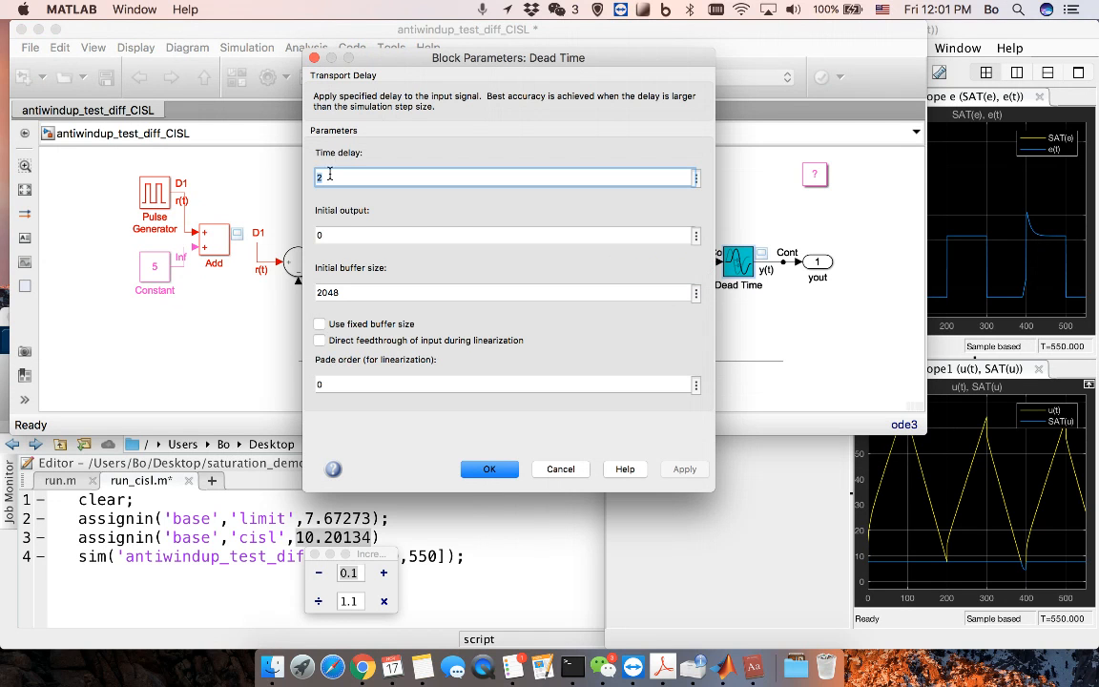
click(314, 59)
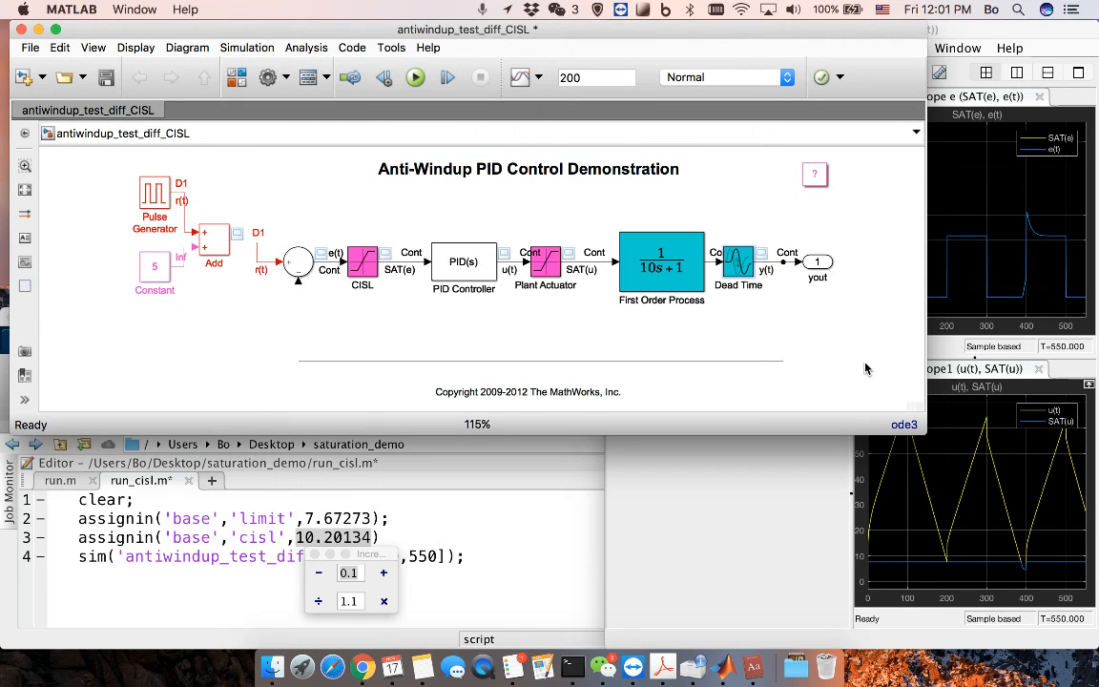
- Examine the upper and lower saturation limits of the Plant Actuator and CISL blocks
double_click(545, 267)
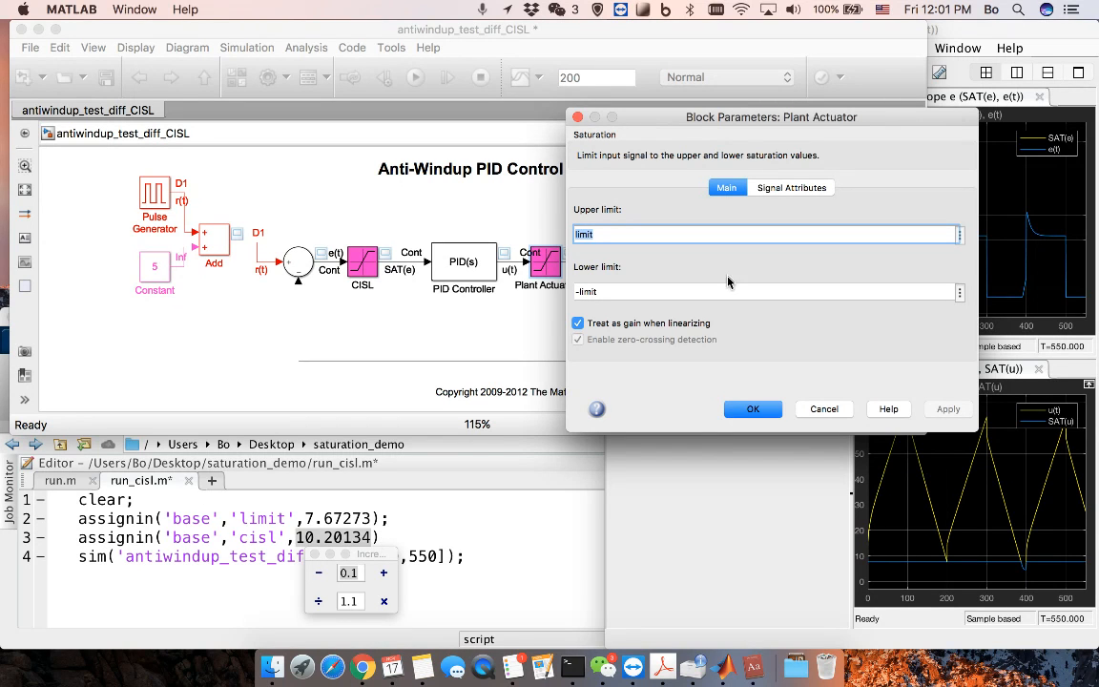
click(825, 409)
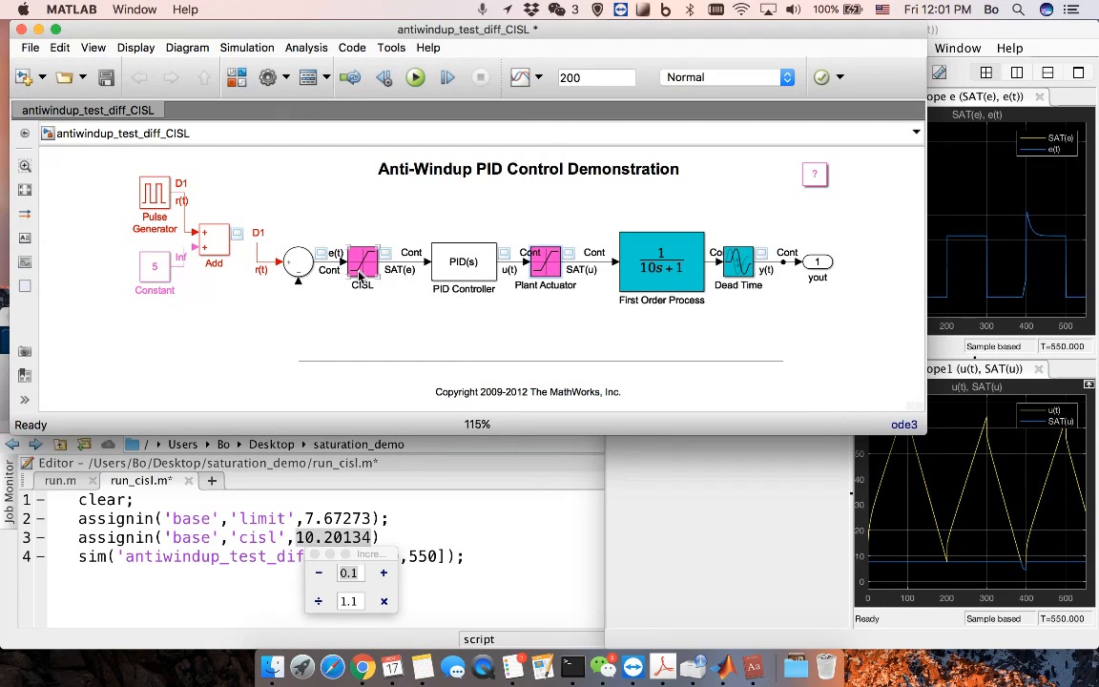
double_click(361, 271)
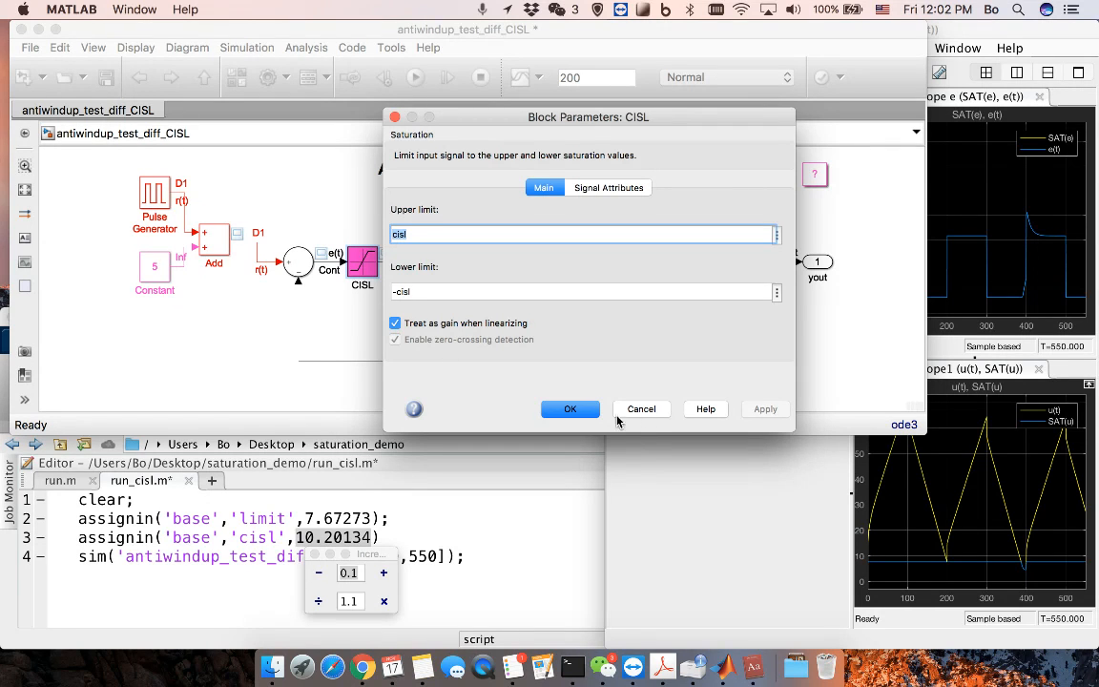
click(570, 408)
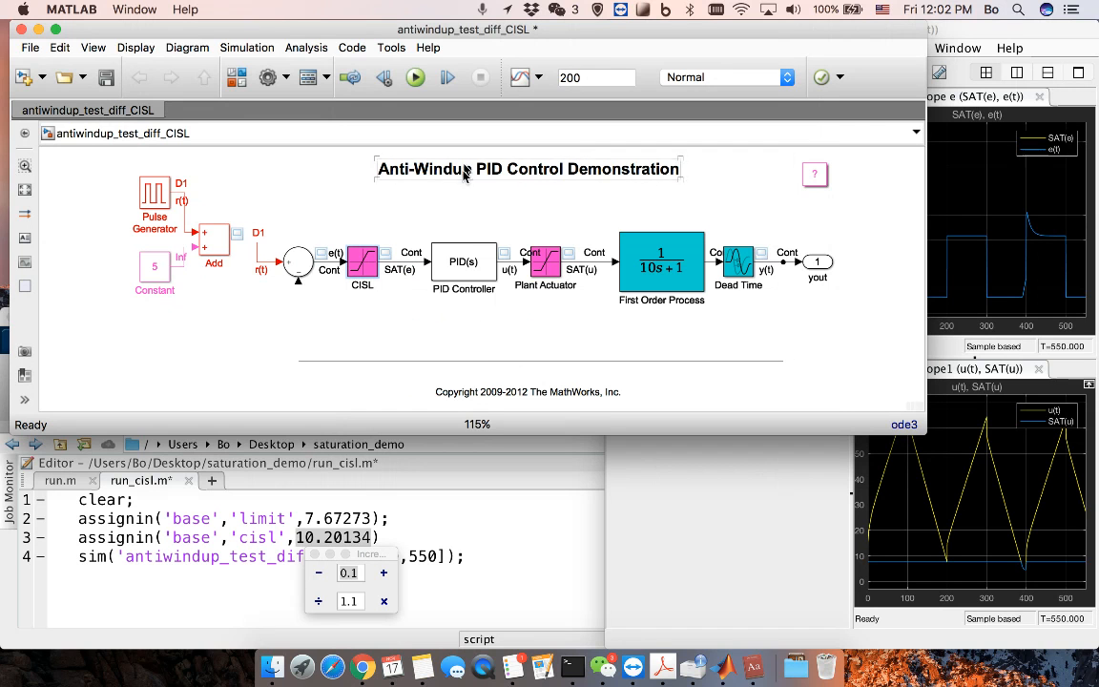
- Run the model's simulation with its 200 s stop time and bring the scope viewer forward
click(415, 77)
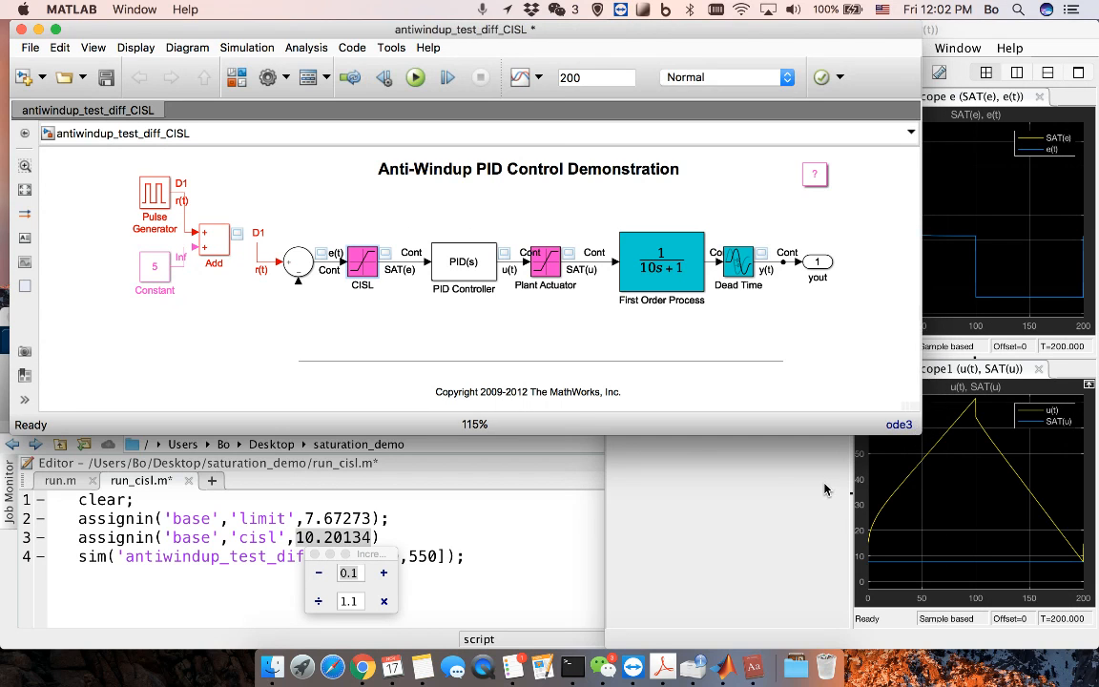
click(744, 441)
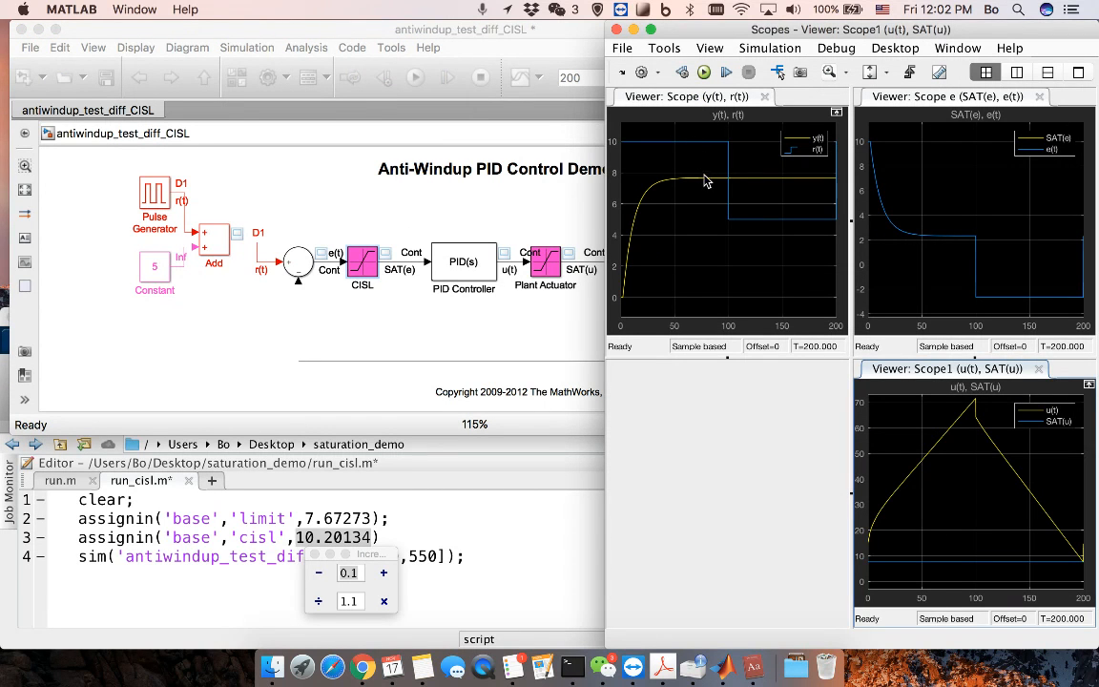
- Run the run_cisl.m script to simulate the model up to 550 s, and bring the scope viewer forward
click(497, 560)
click(497, 378)
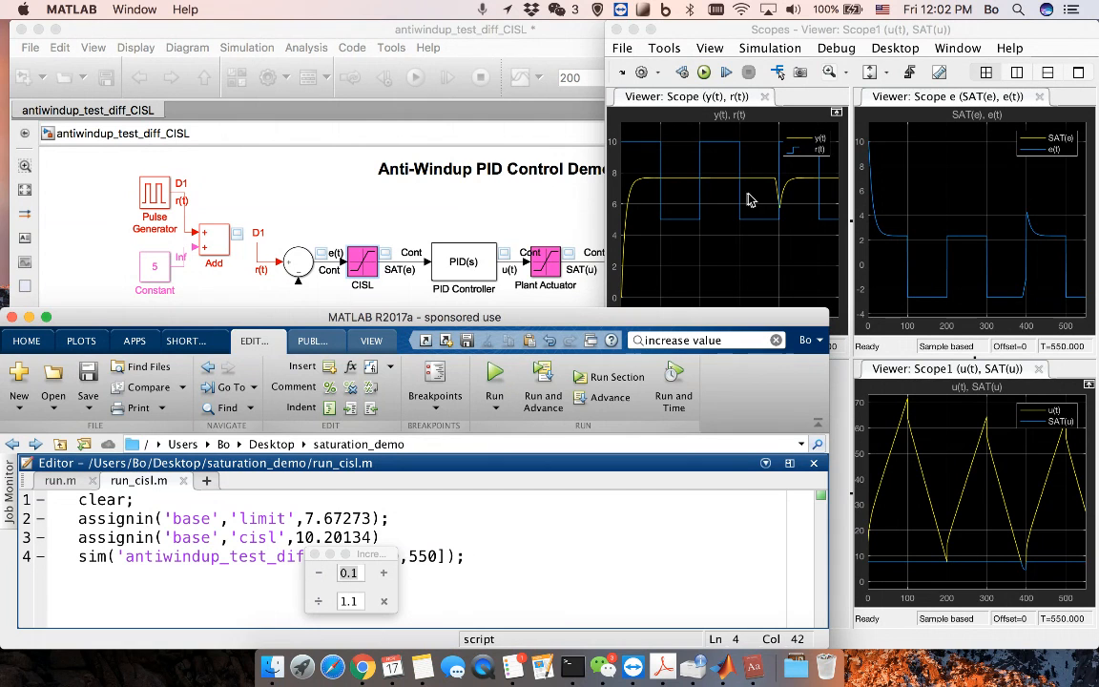
click(717, 36)
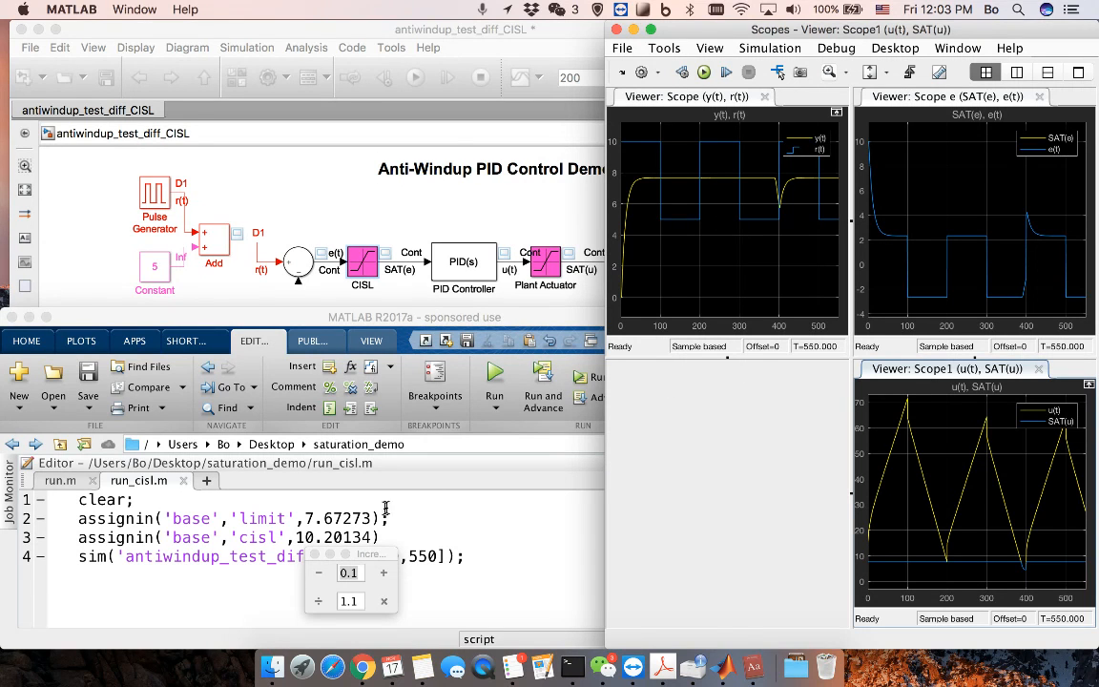
- Identify the CISL block in the model, select the whole cisl value in run_cisl.m, and bring the scopes forward
click(348, 538)
double_click(348, 538)
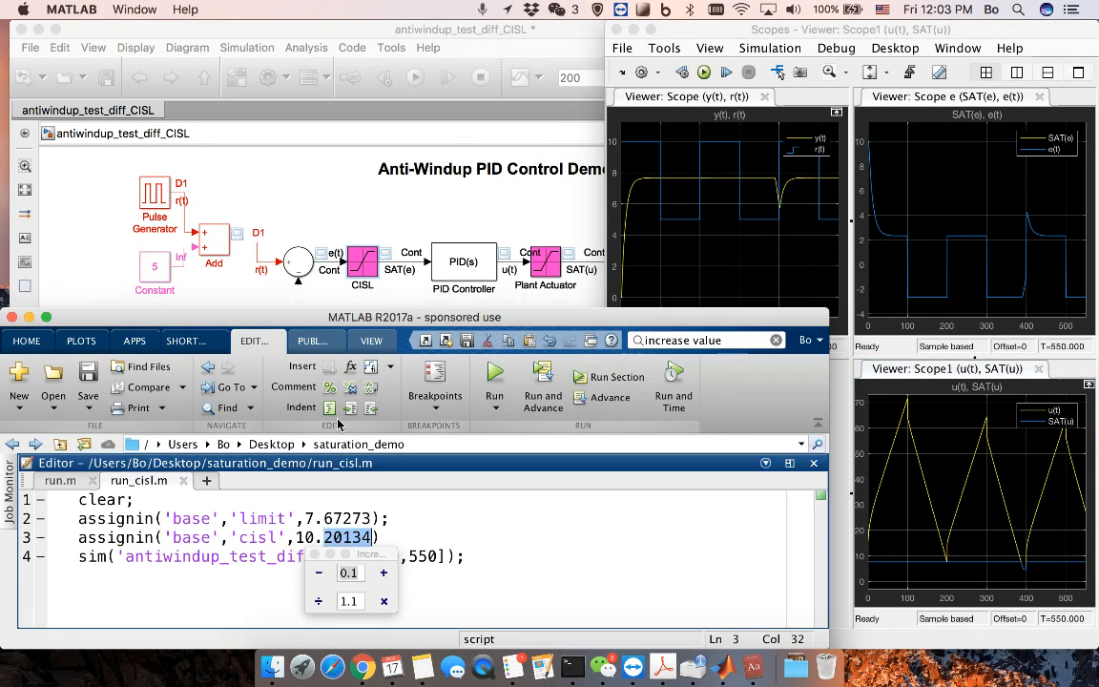
click(312, 189)
click(368, 259)
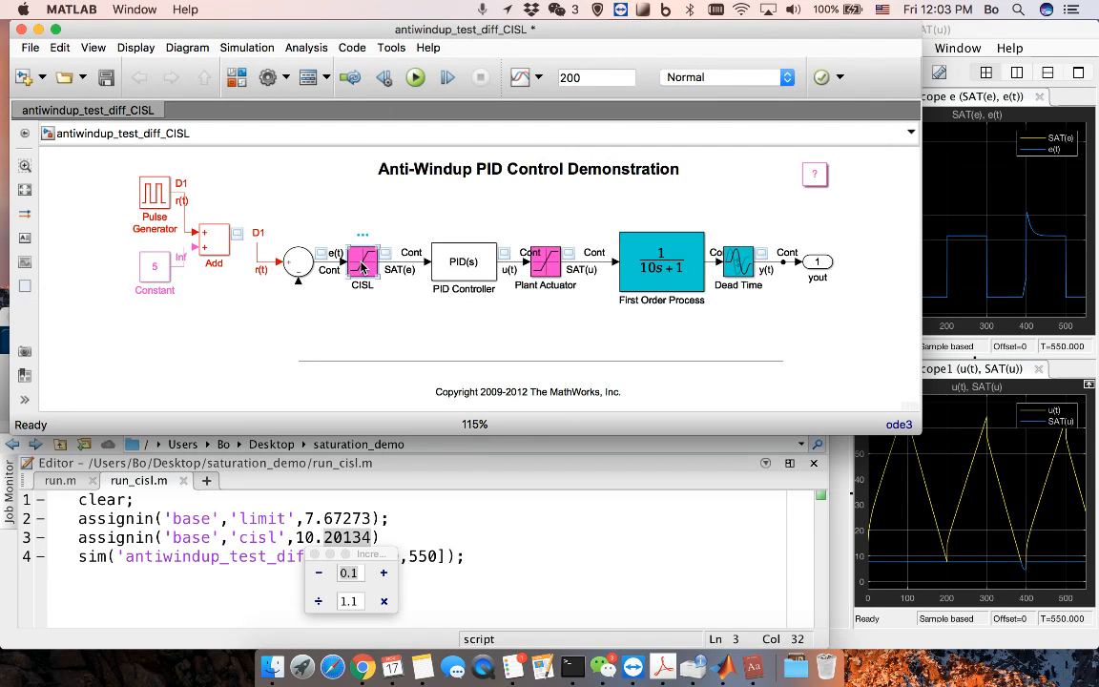
drag(296, 537, 370, 540)
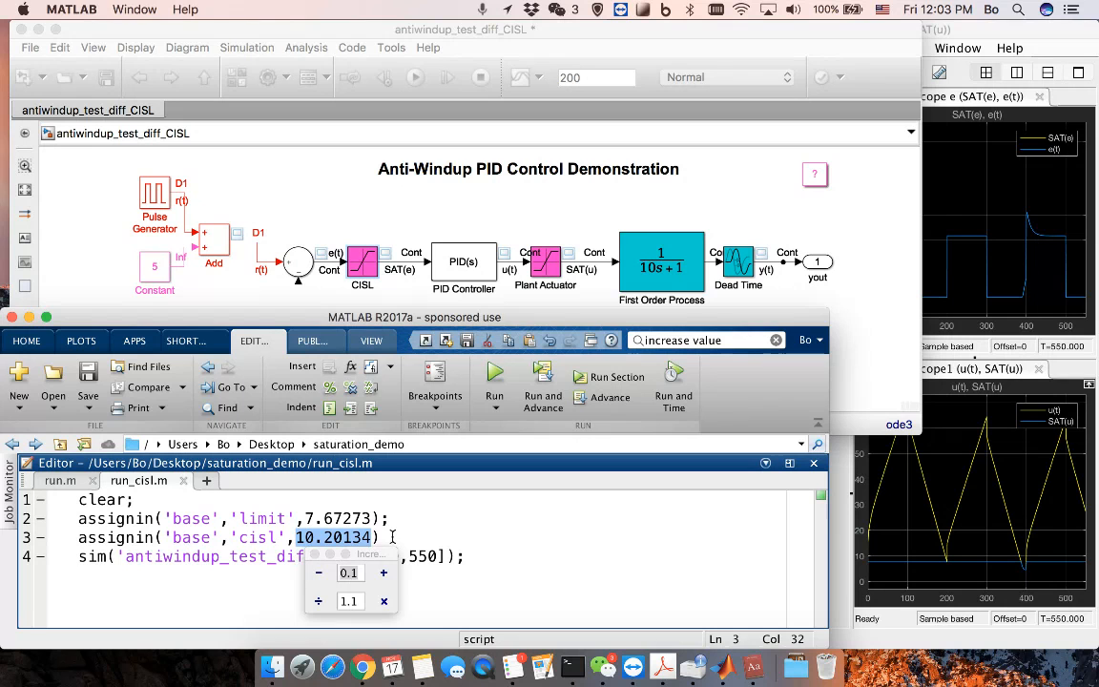
click(976, 34)
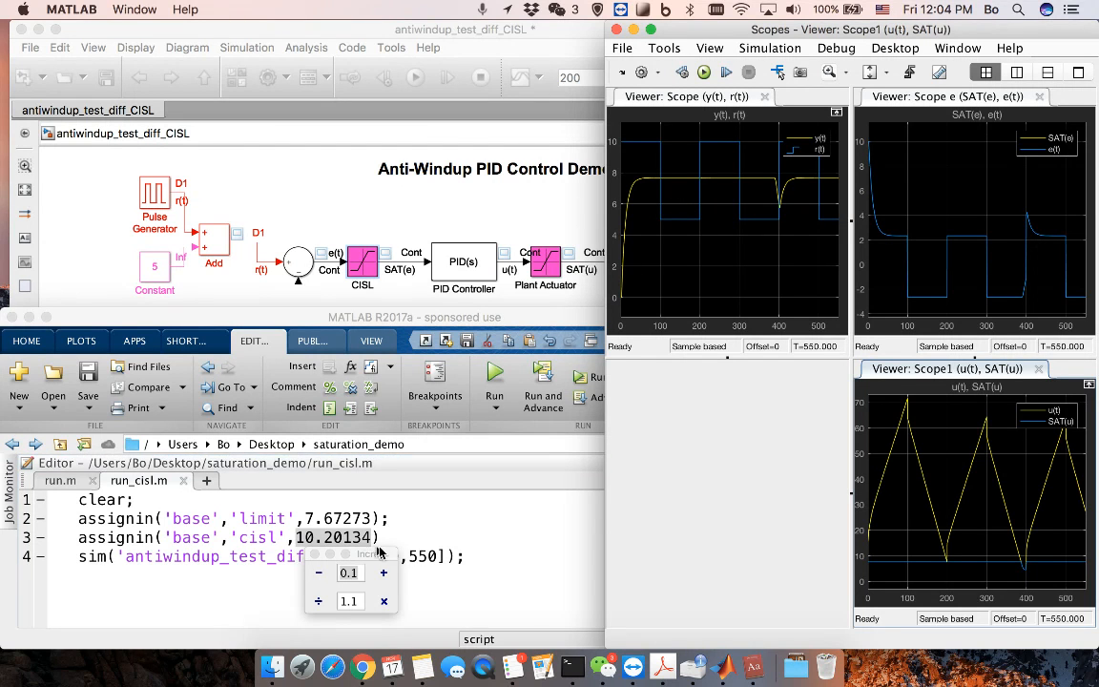
- Divide the cisl value in run_cisl.m by 1.1 seven times, down to 5.2349, re-evaluating the section after each division
click(348, 573)
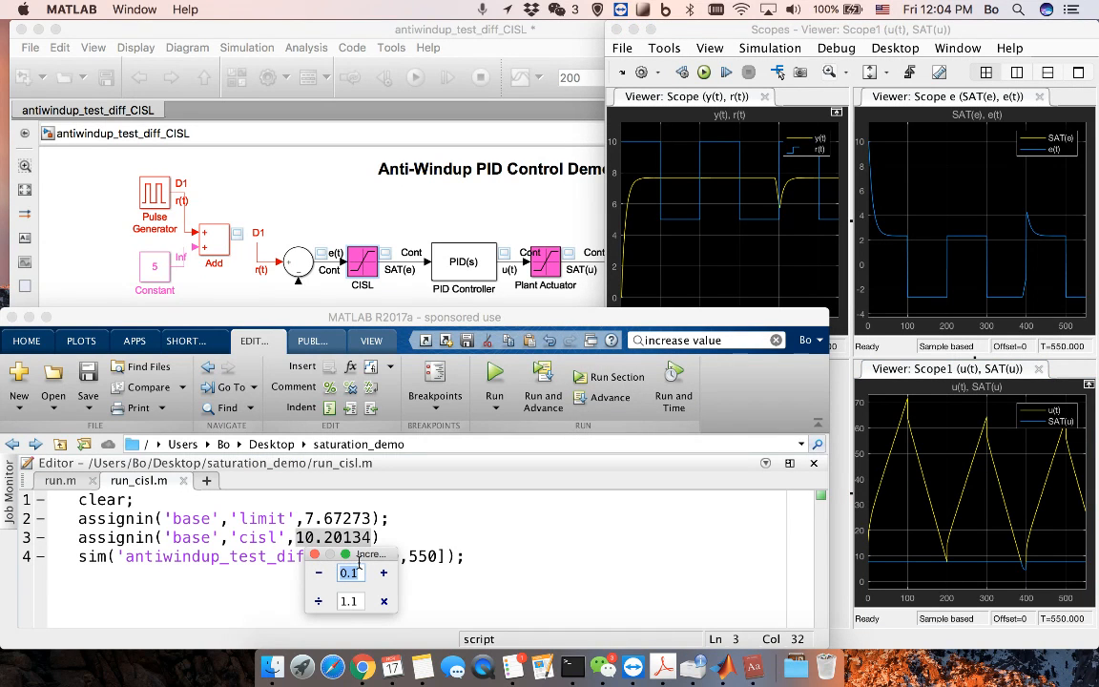
click(318, 601)
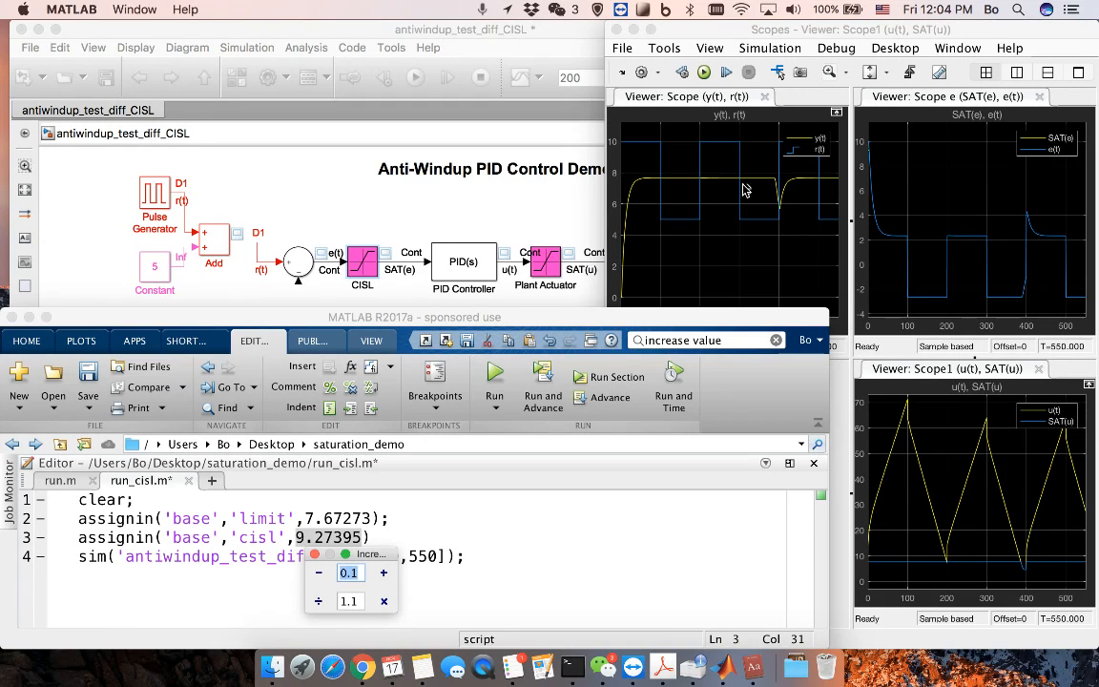
click(319, 603)
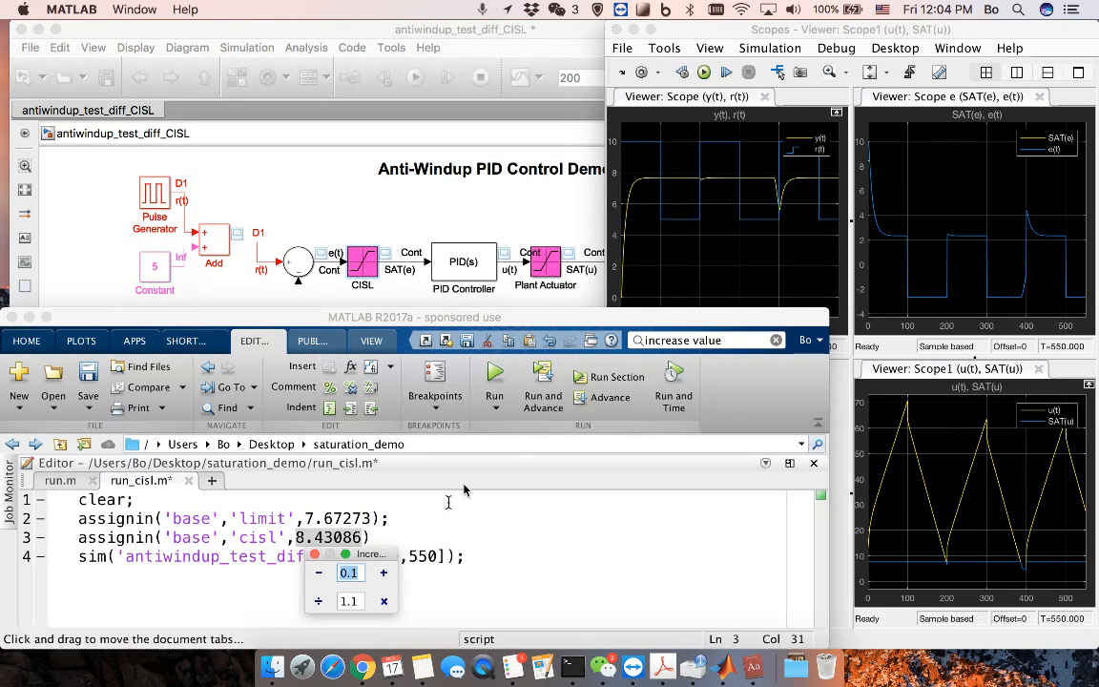
click(320, 602)
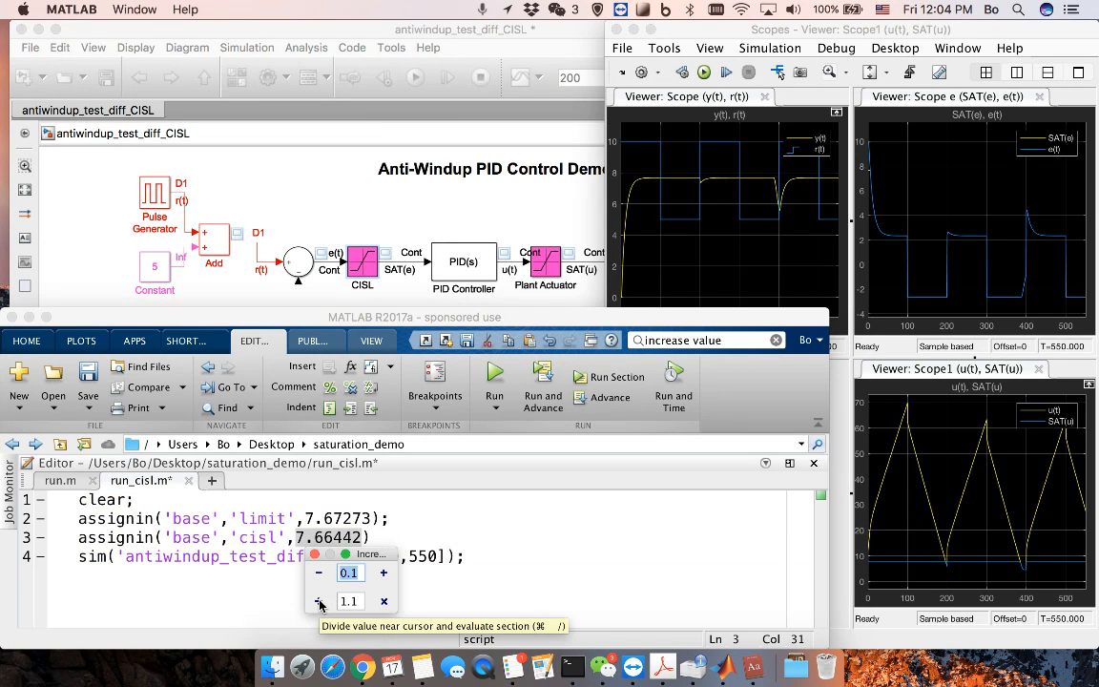
click(320, 602)
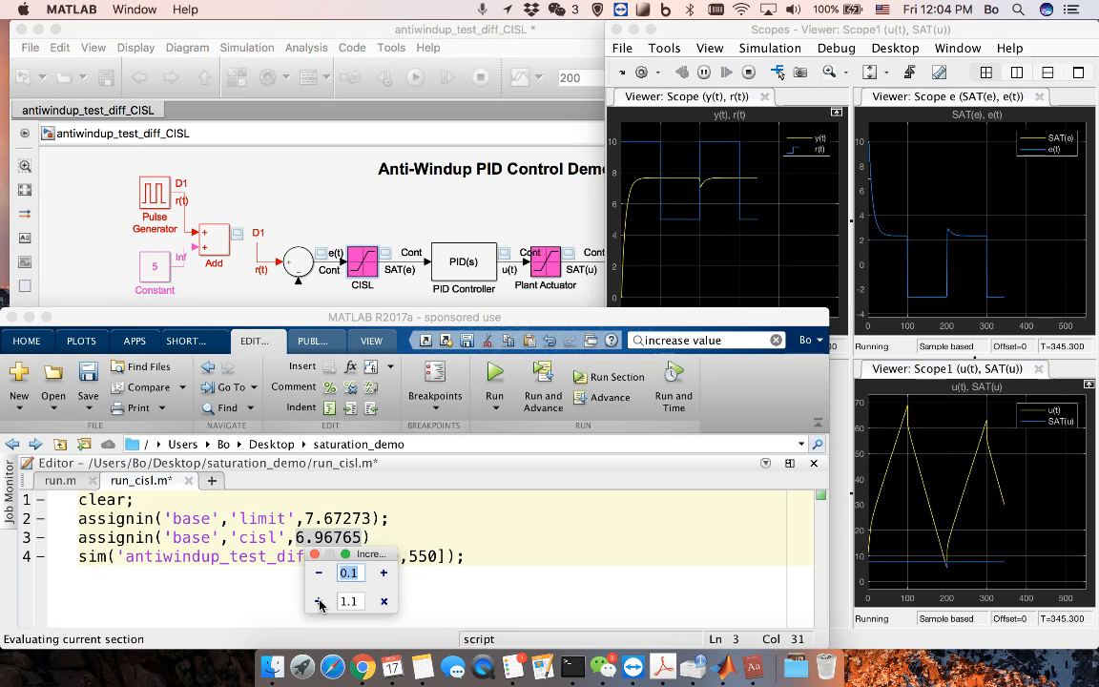
click(319, 602)
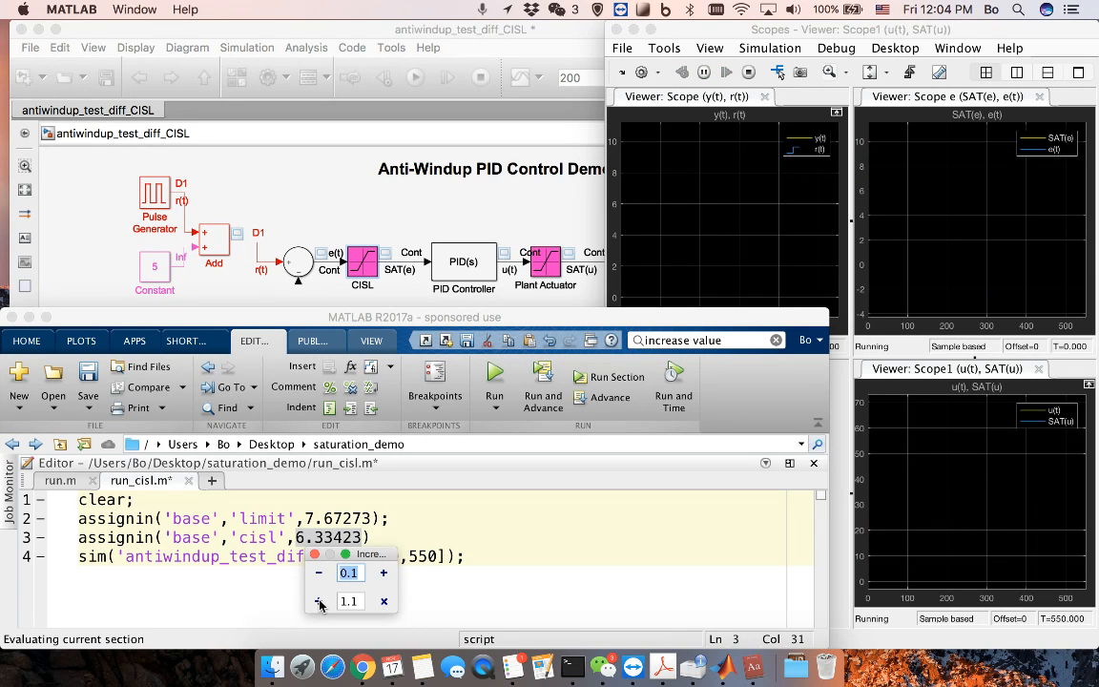
click(320, 603)
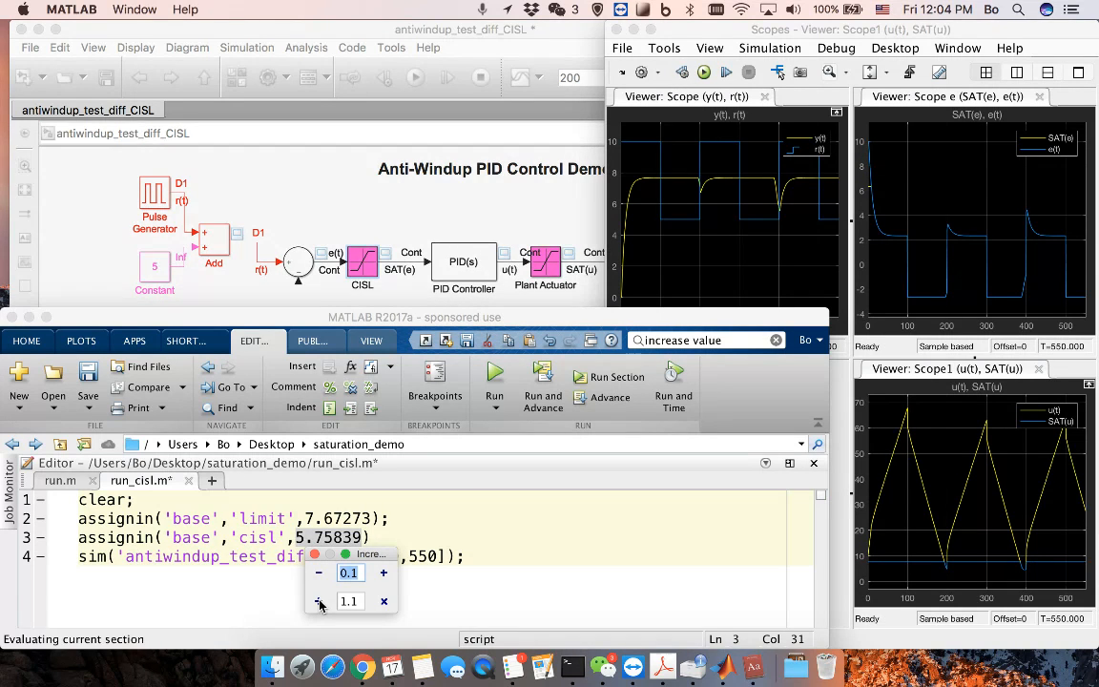
click(320, 602)
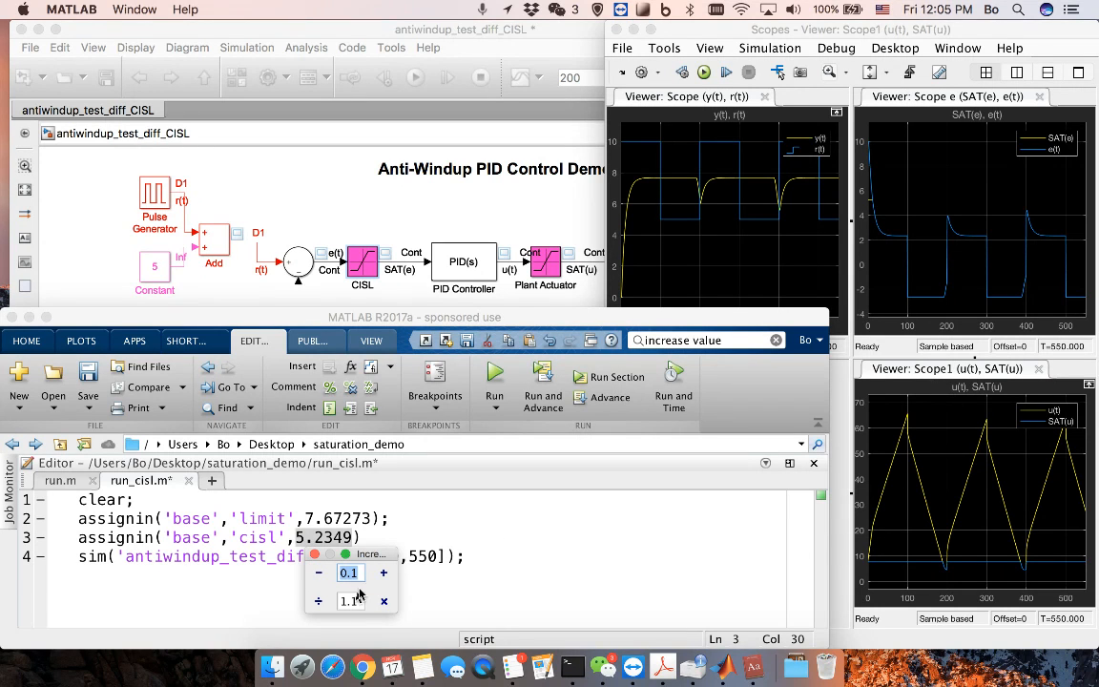
- Divide the cisl value by 1.1 three more times, down to 3.93305, re-evaluating the section each time
click(319, 600)
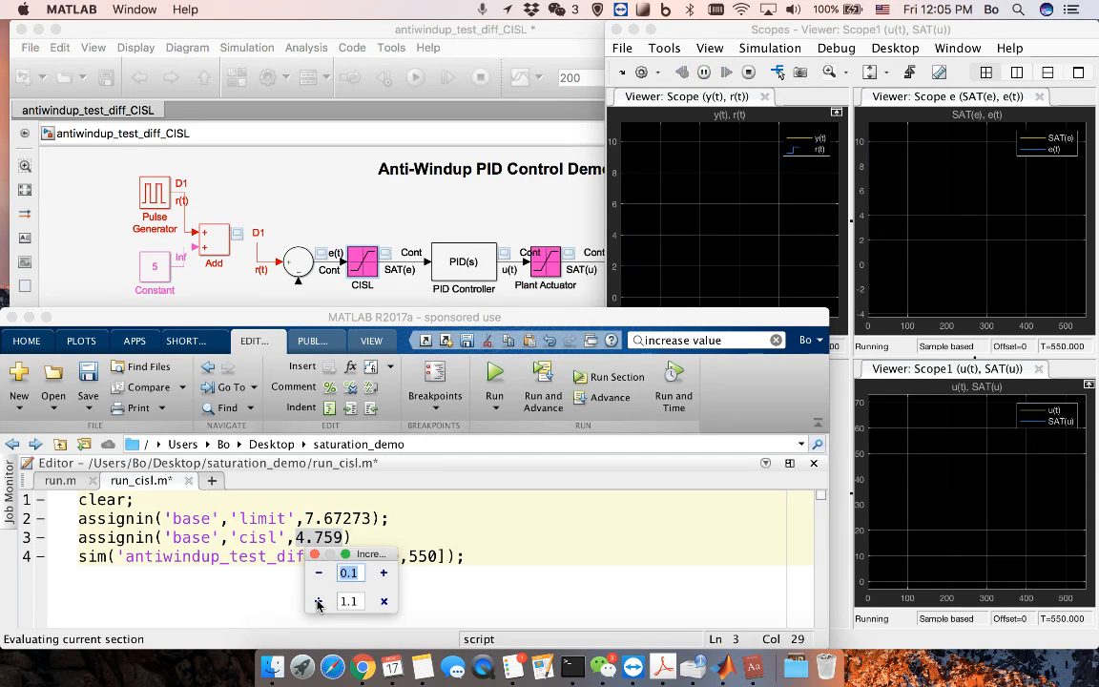
click(319, 600)
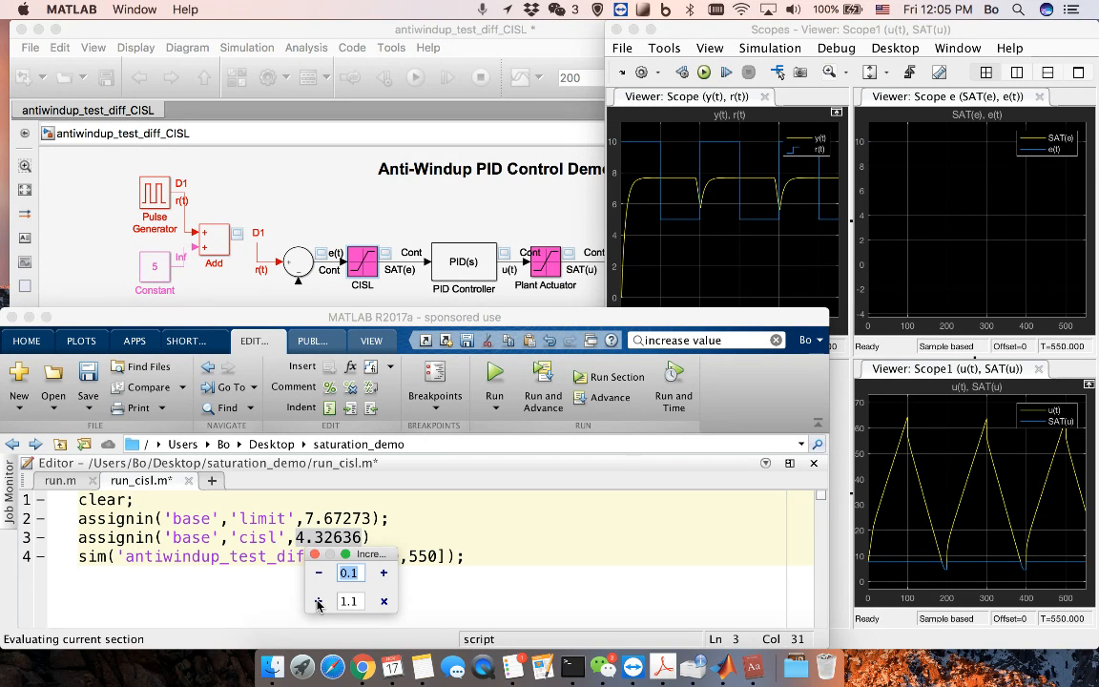
click(318, 600)
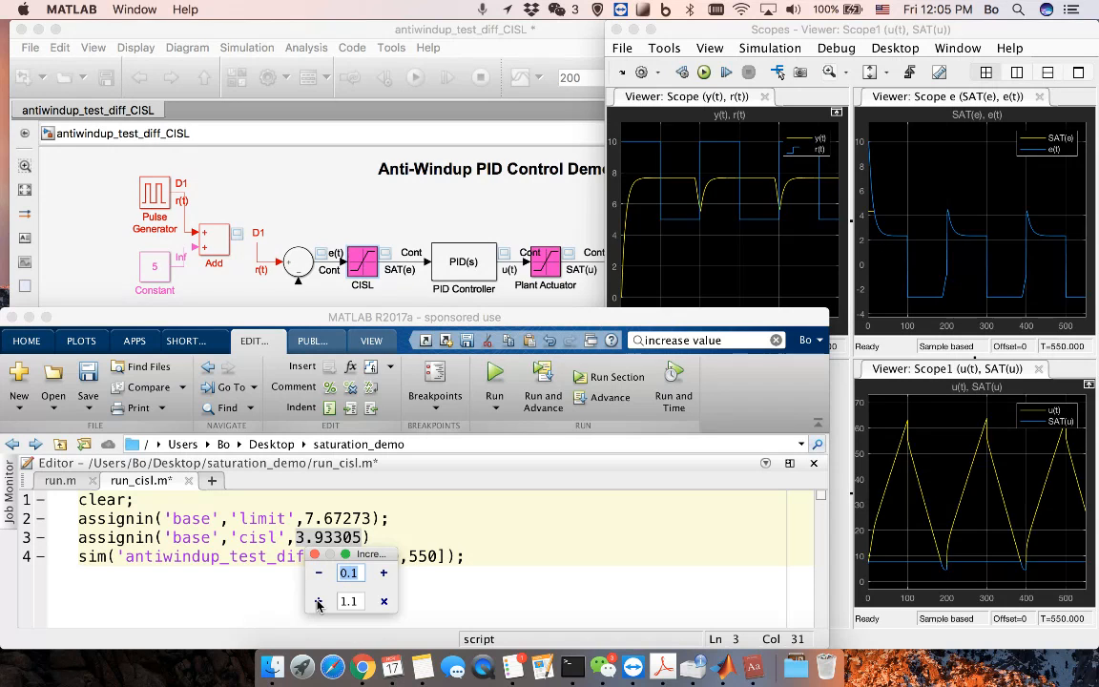
- Keep dividing the cisl value in run_cisl.m by 1.1, 27 times down to 0.3, re-evaluating the section with each division
click(319, 602)
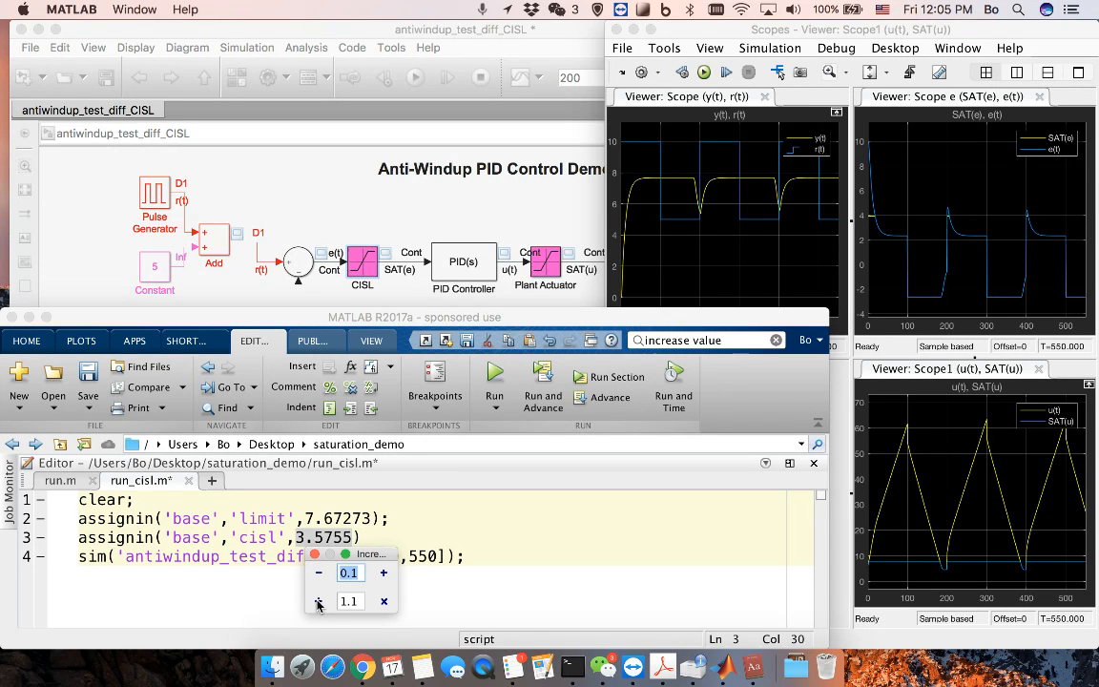
click(318, 602)
click(319, 602)
click(319, 602)
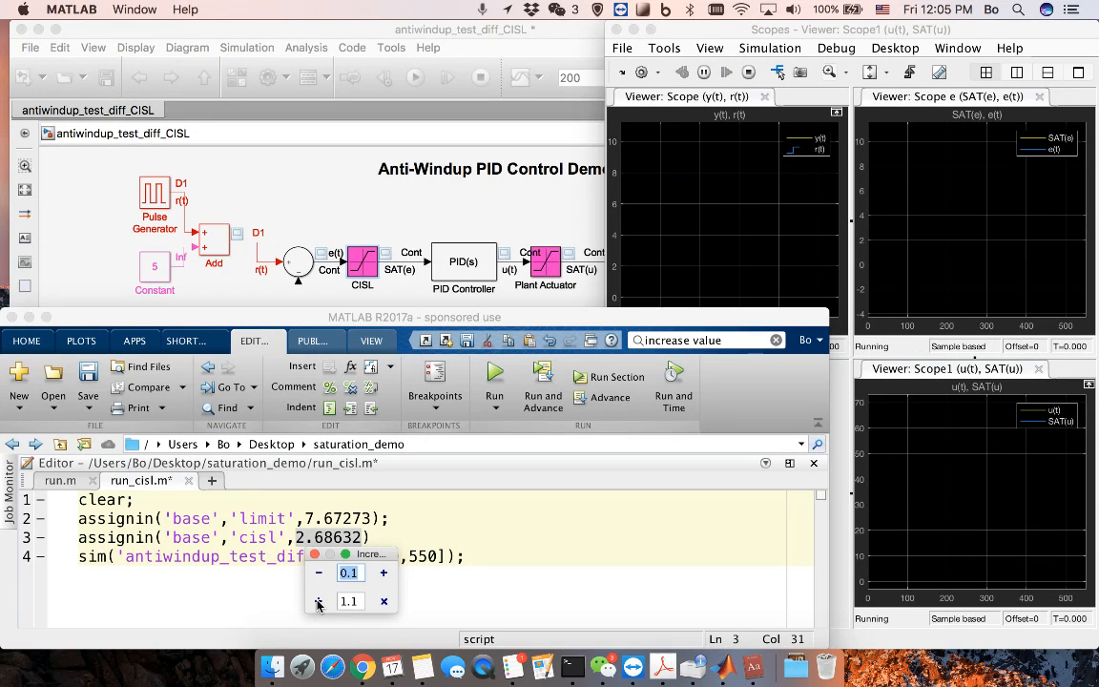
click(319, 602)
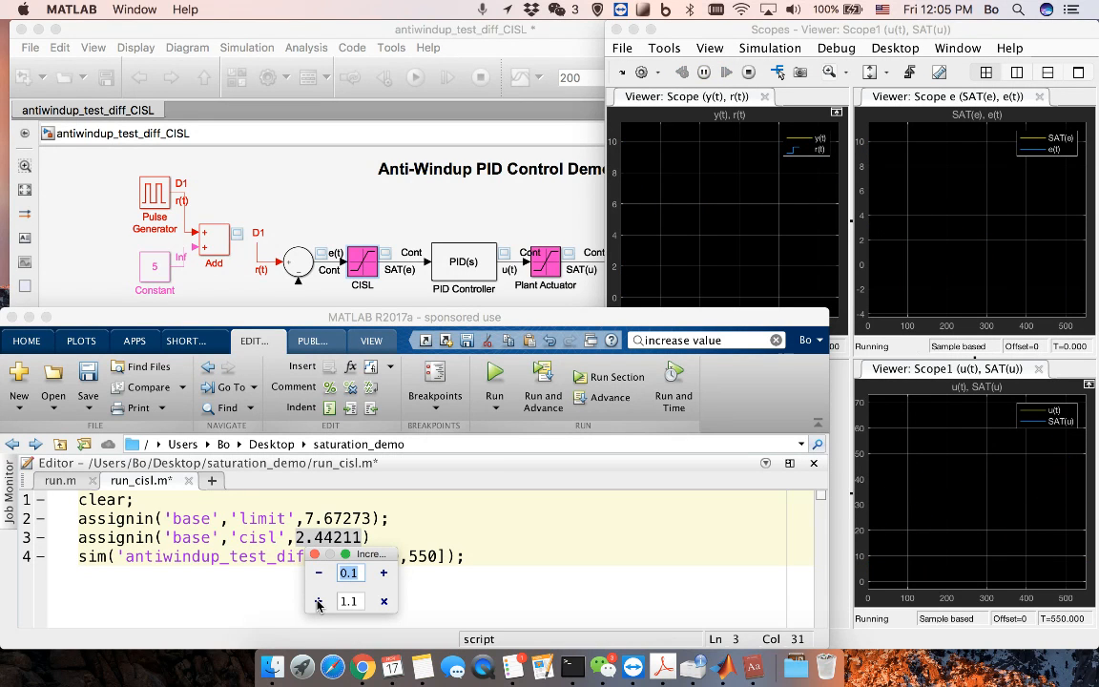
click(318, 602)
click(319, 602)
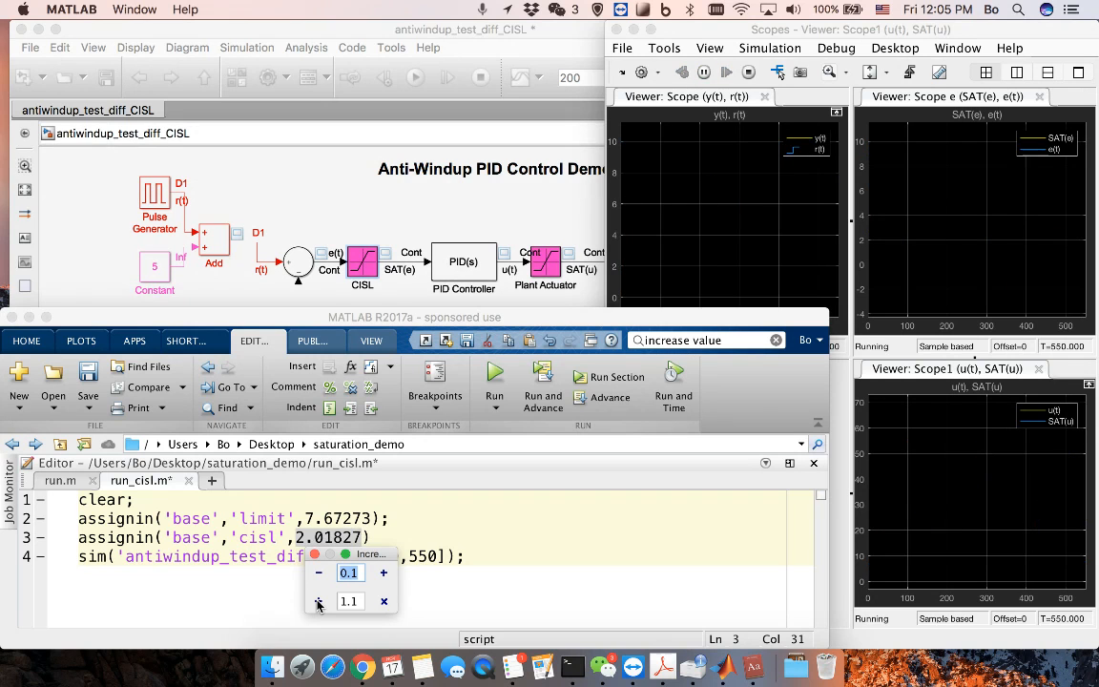
click(318, 603)
click(319, 602)
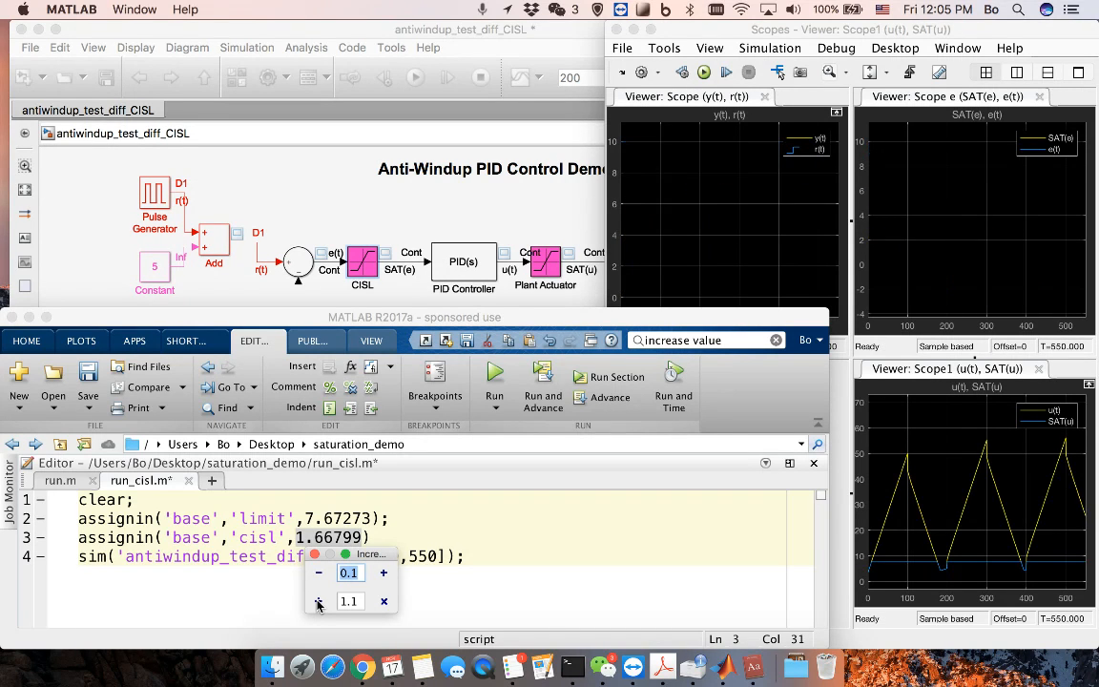
click(318, 602)
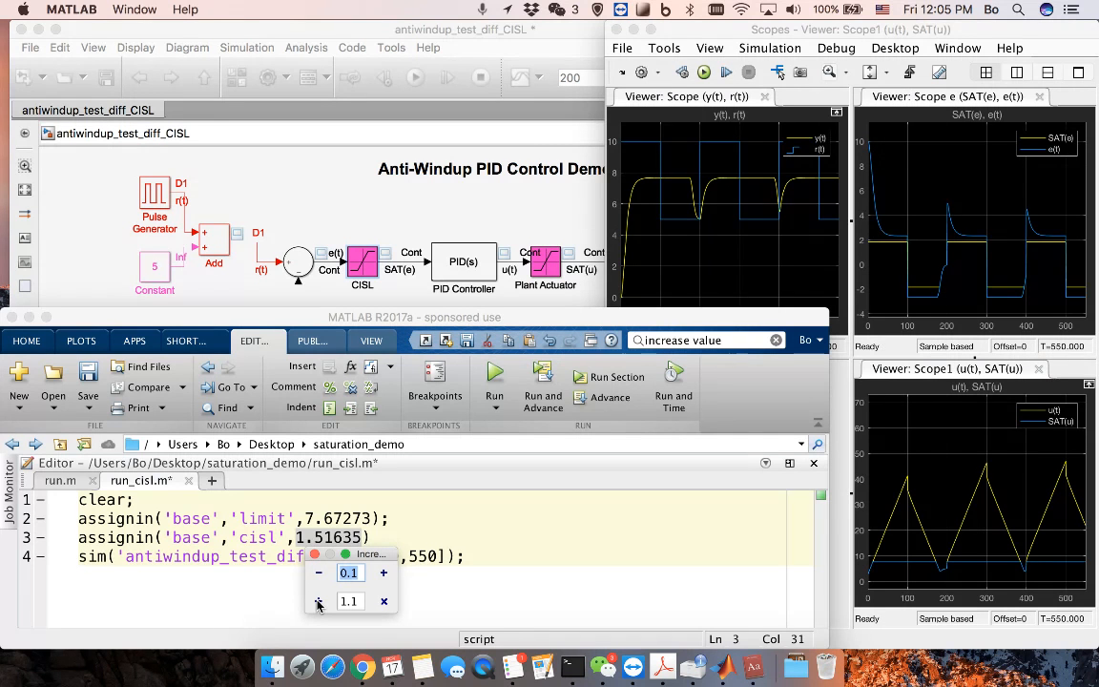
click(319, 603)
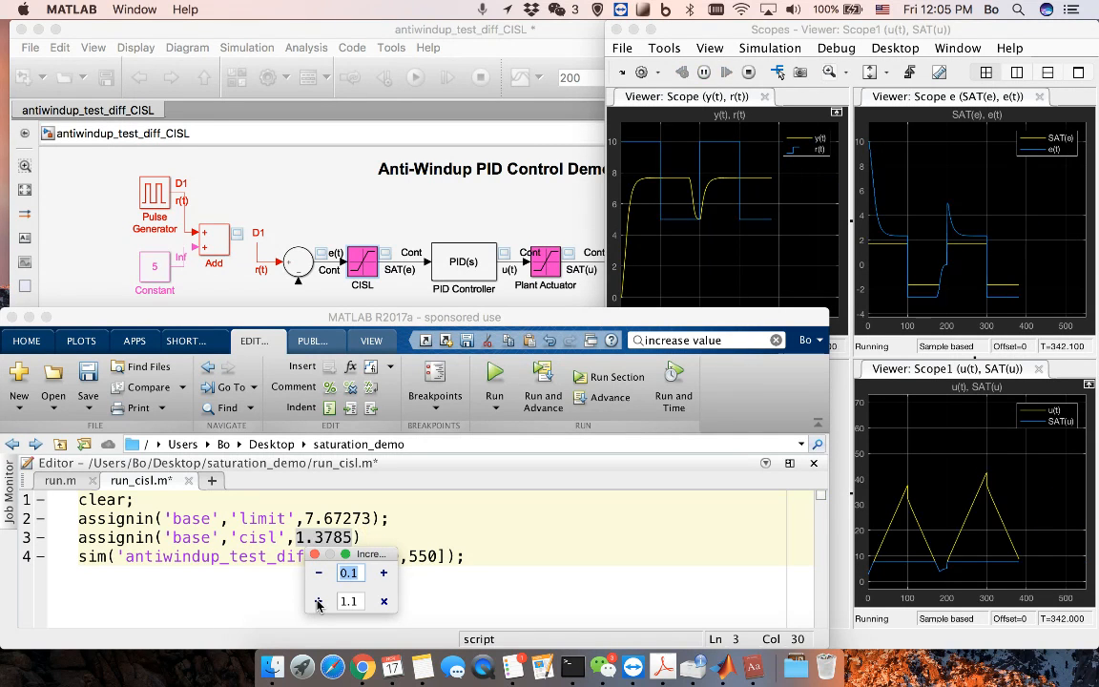
click(318, 602)
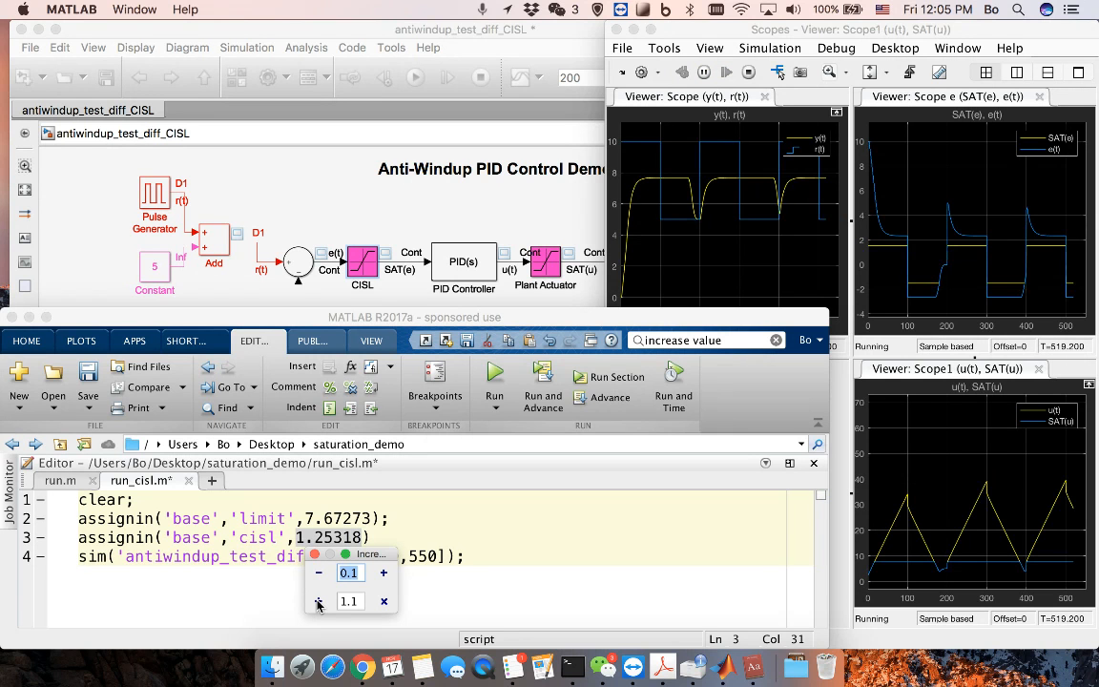
click(319, 603)
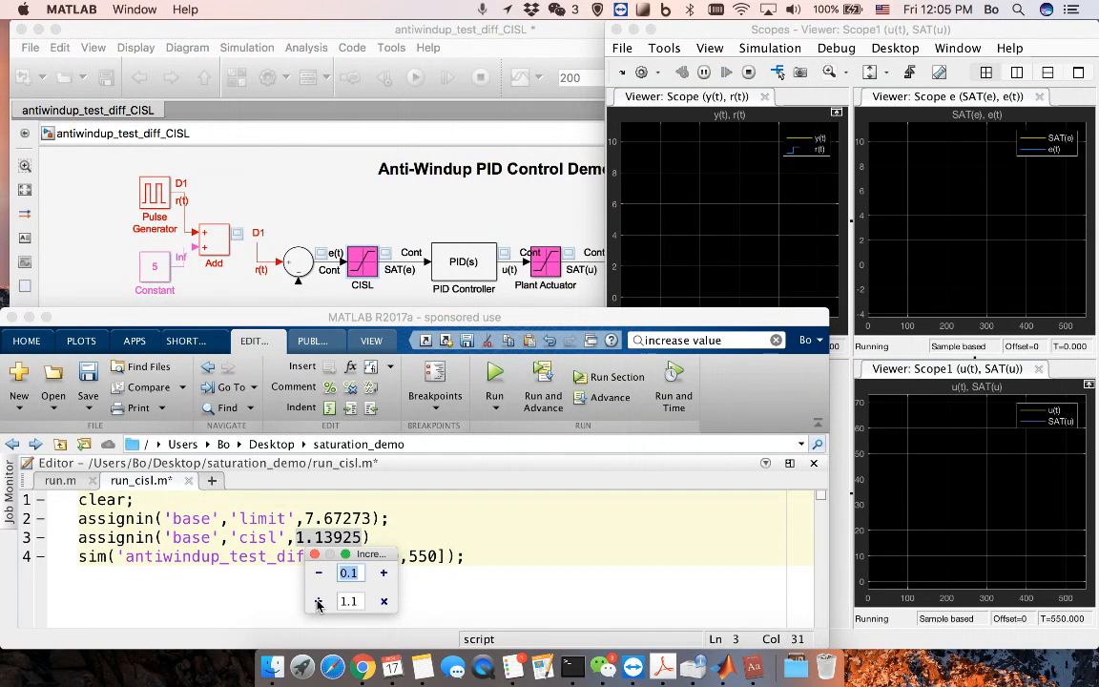
click(319, 602)
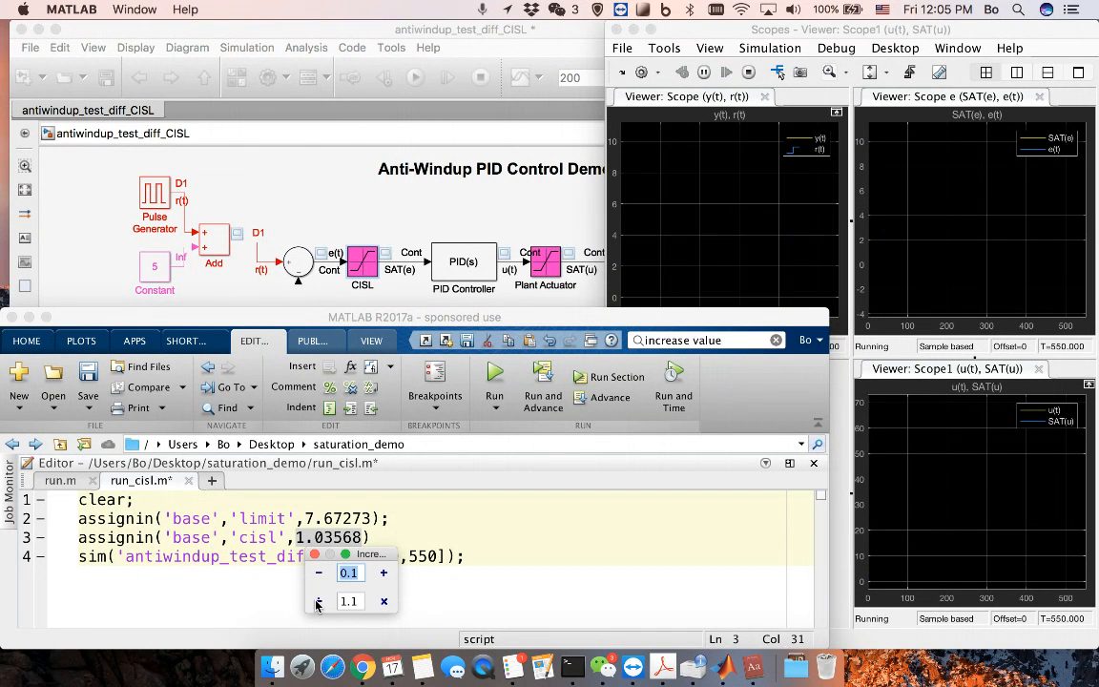
click(319, 602)
click(319, 602)
click(319, 602)
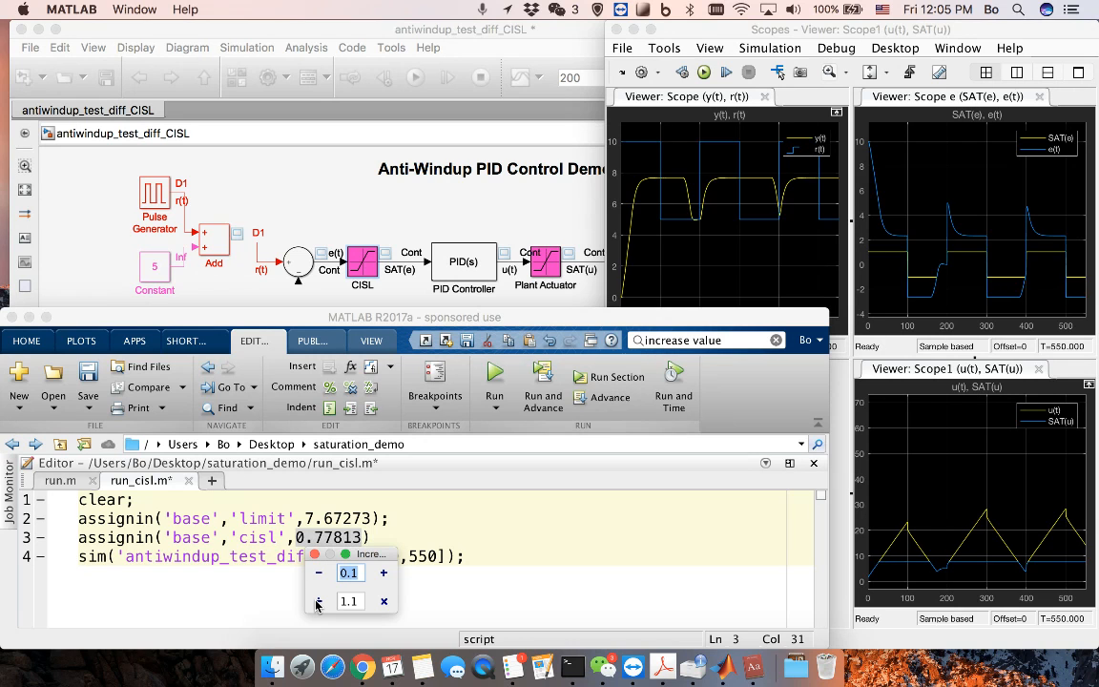
click(319, 602)
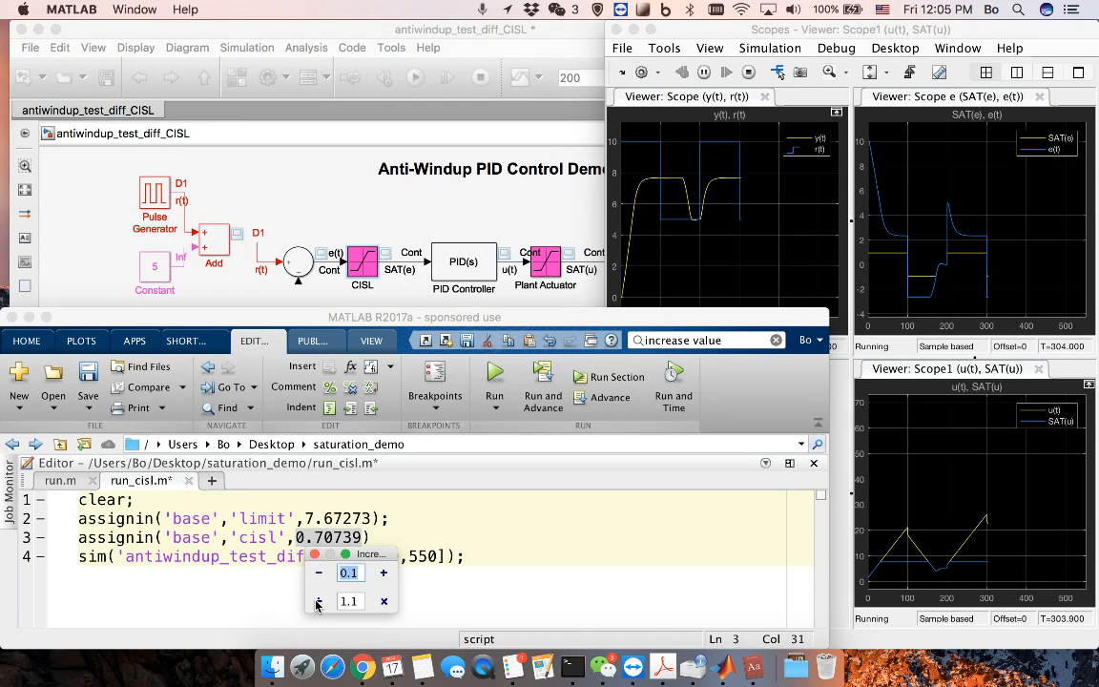
click(318, 602)
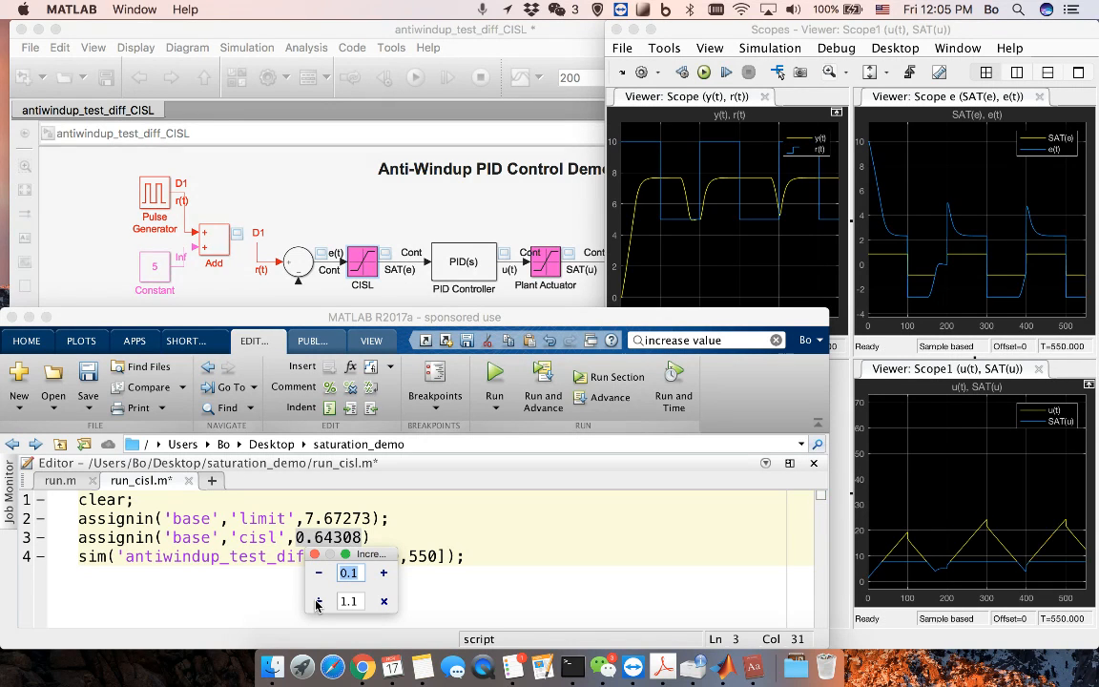
click(318, 602)
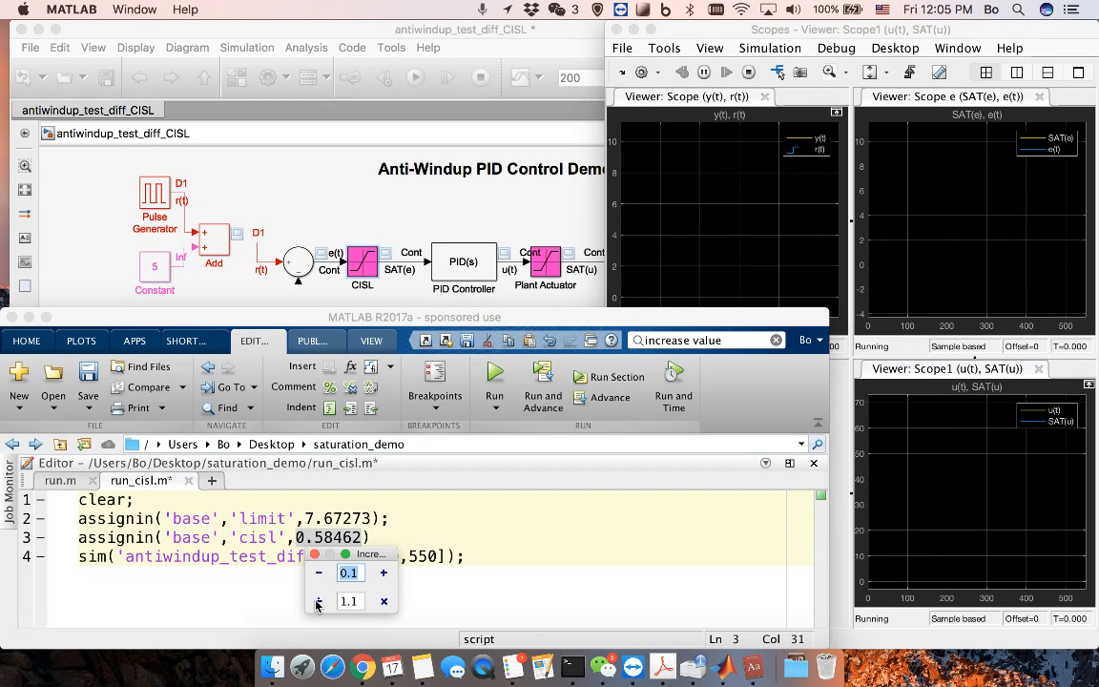
click(319, 602)
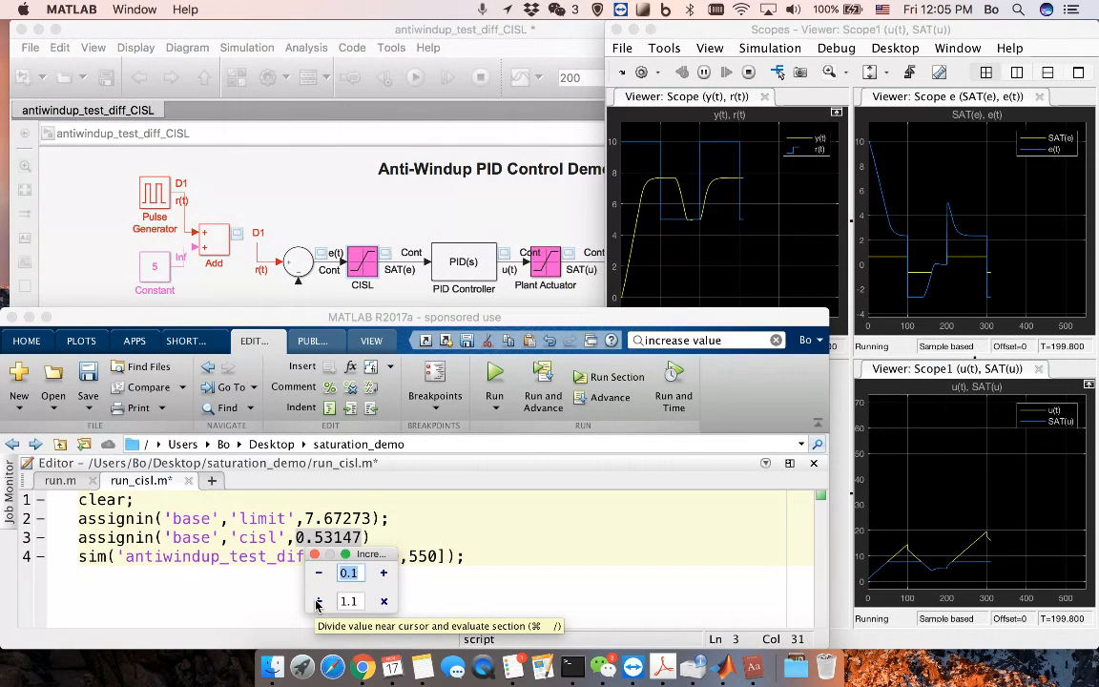
click(319, 602)
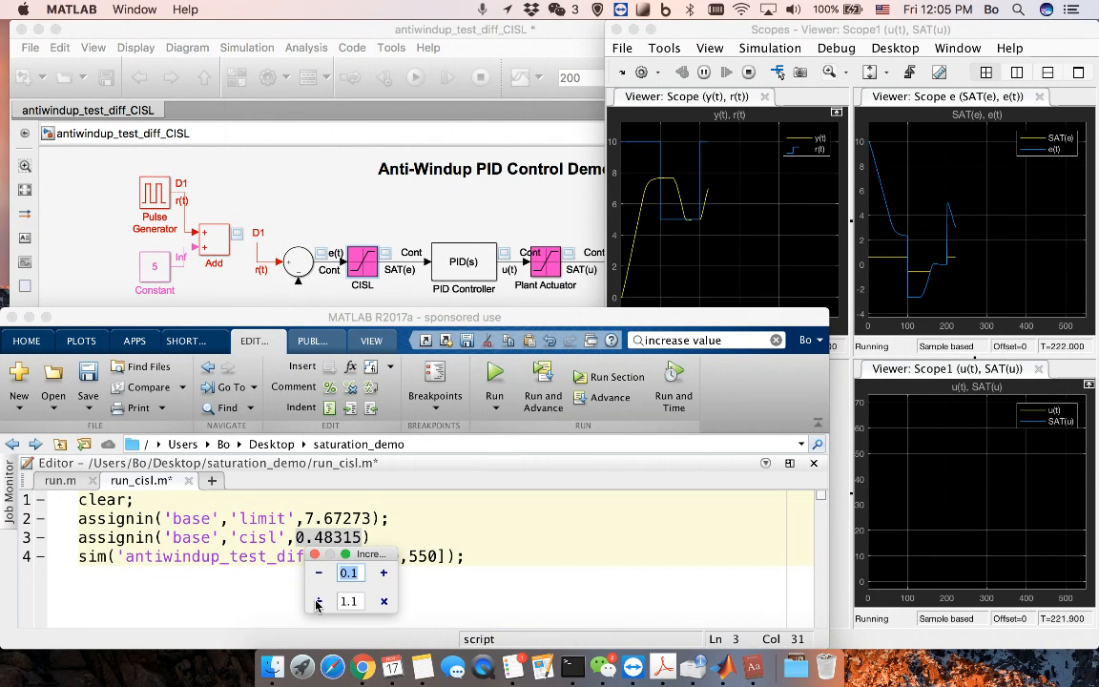
click(318, 602)
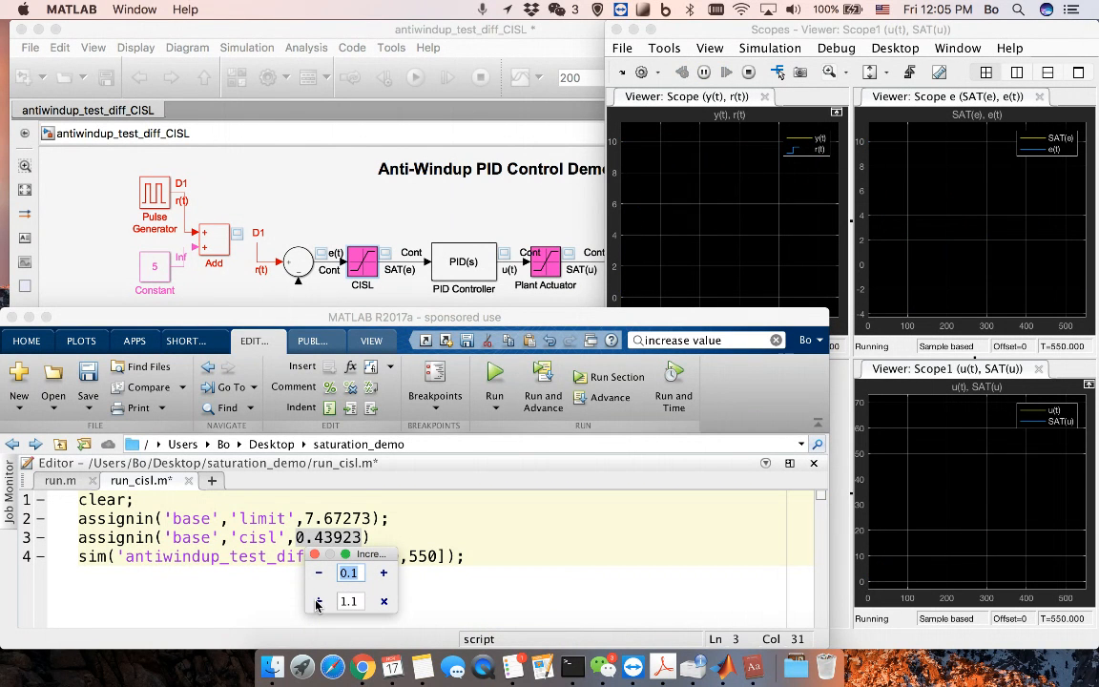
click(319, 602)
click(319, 602)
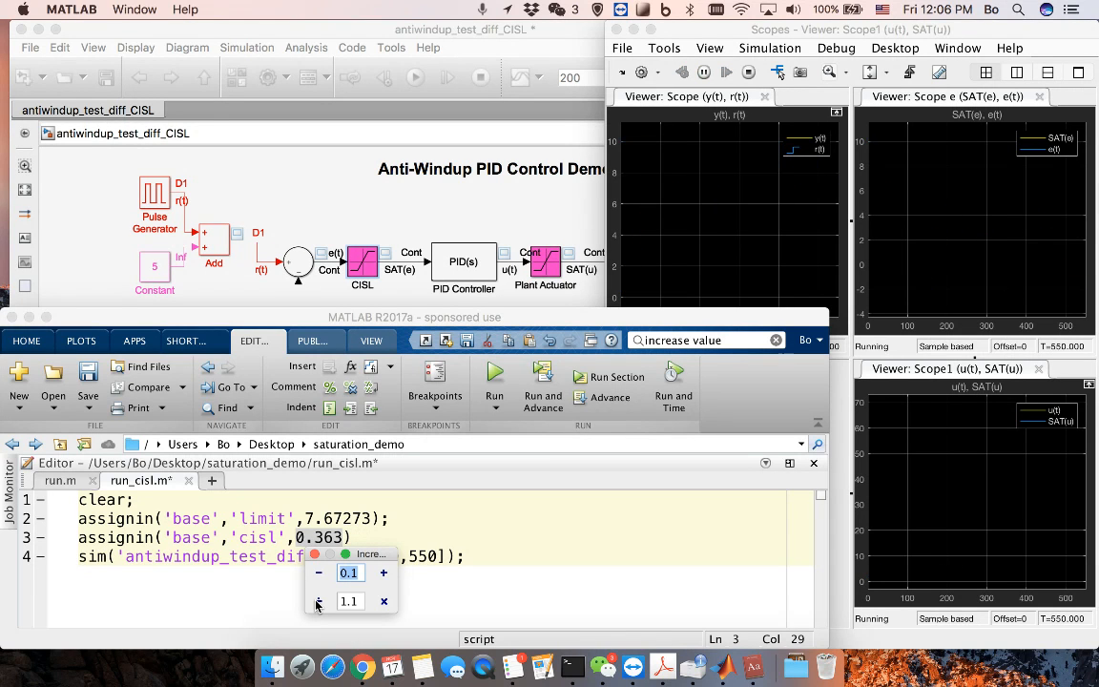
click(319, 602)
click(318, 602)
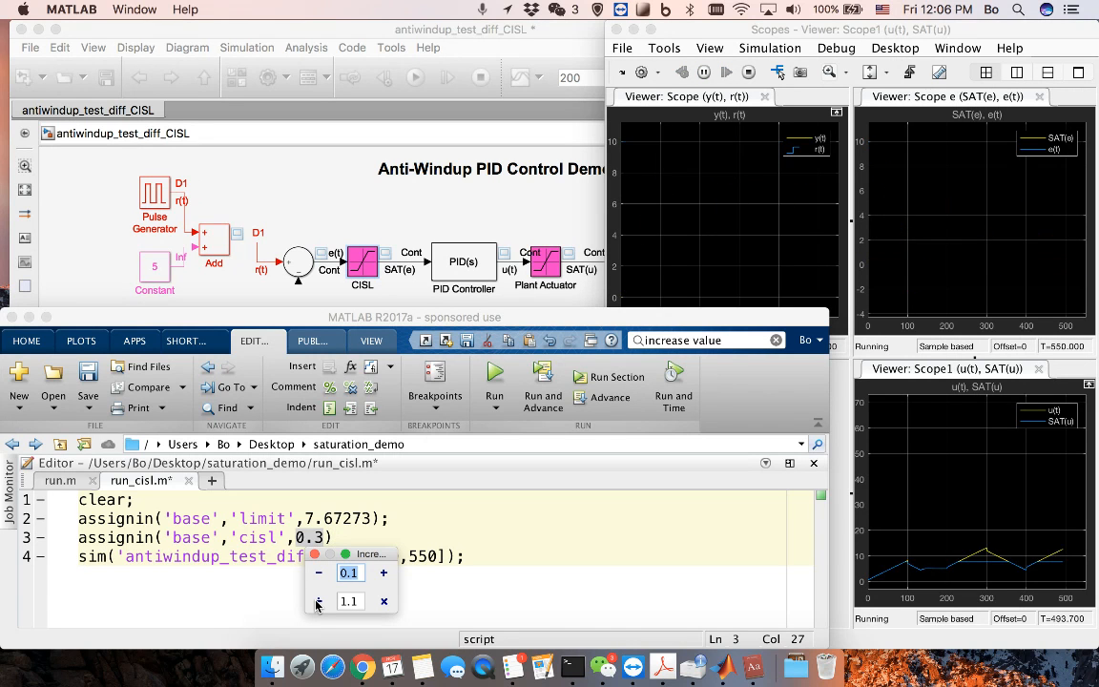
- Divide the cisl value by 1.1 eleven more times, down to 0.10515, re-evaluating the section with each division
click(319, 602)
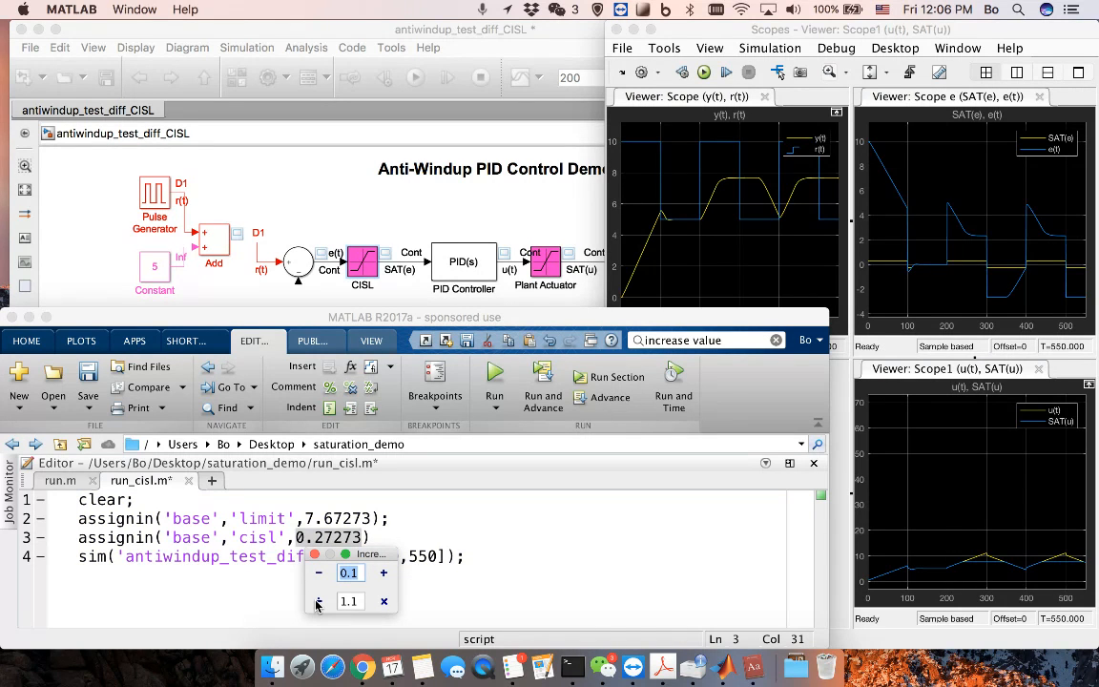
click(319, 603)
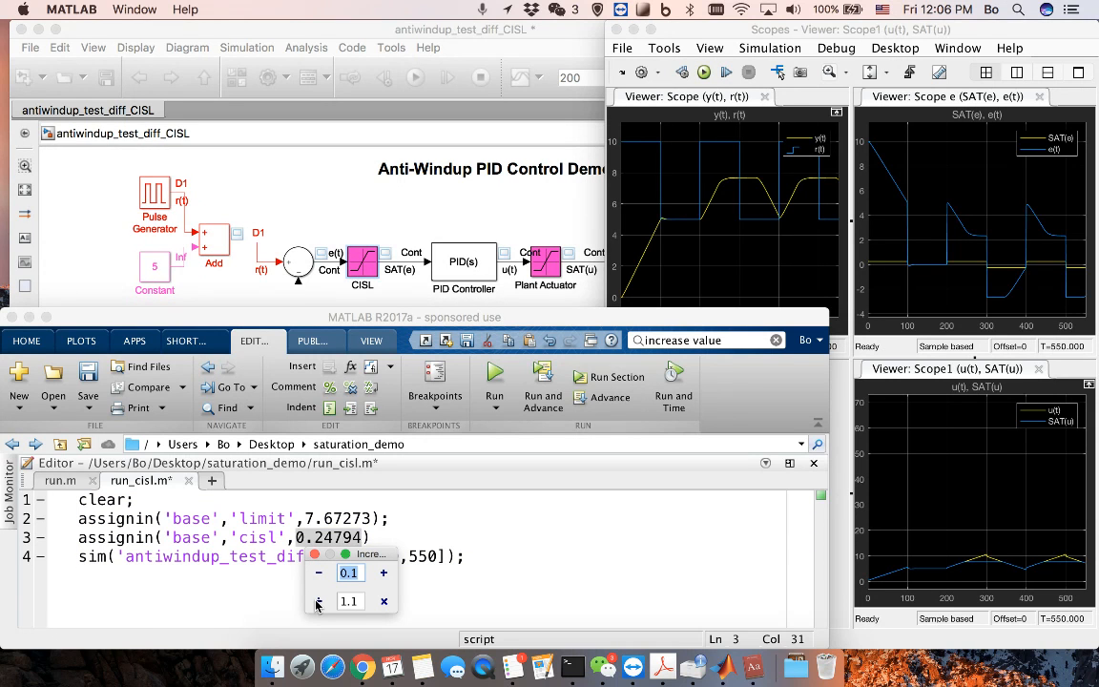
click(318, 602)
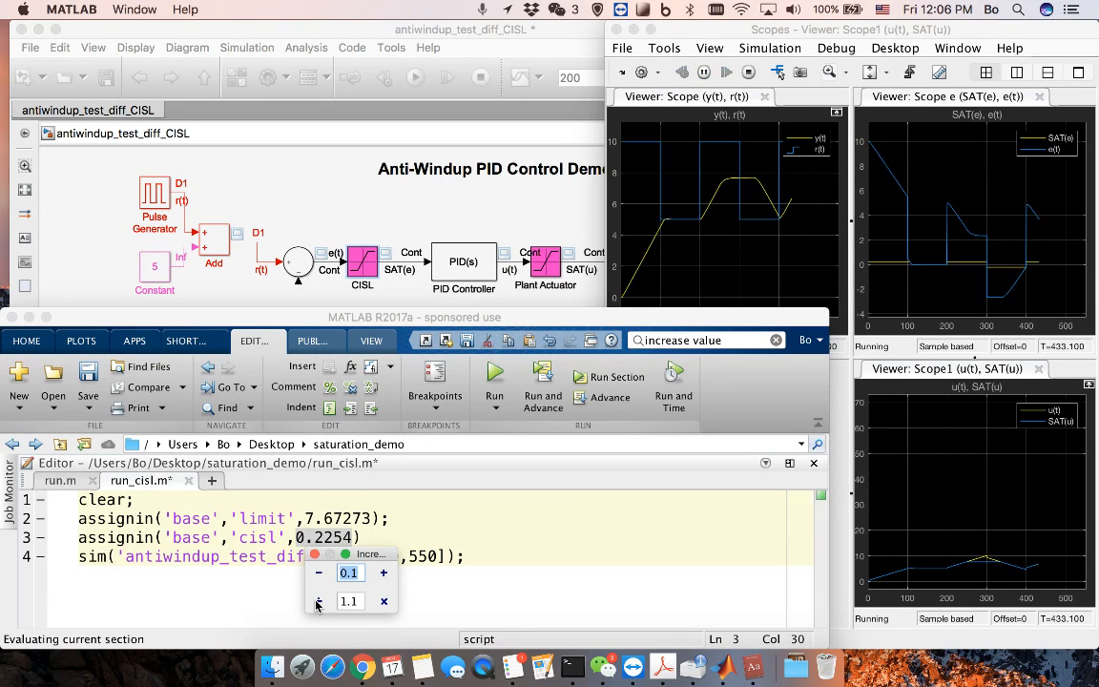
click(319, 602)
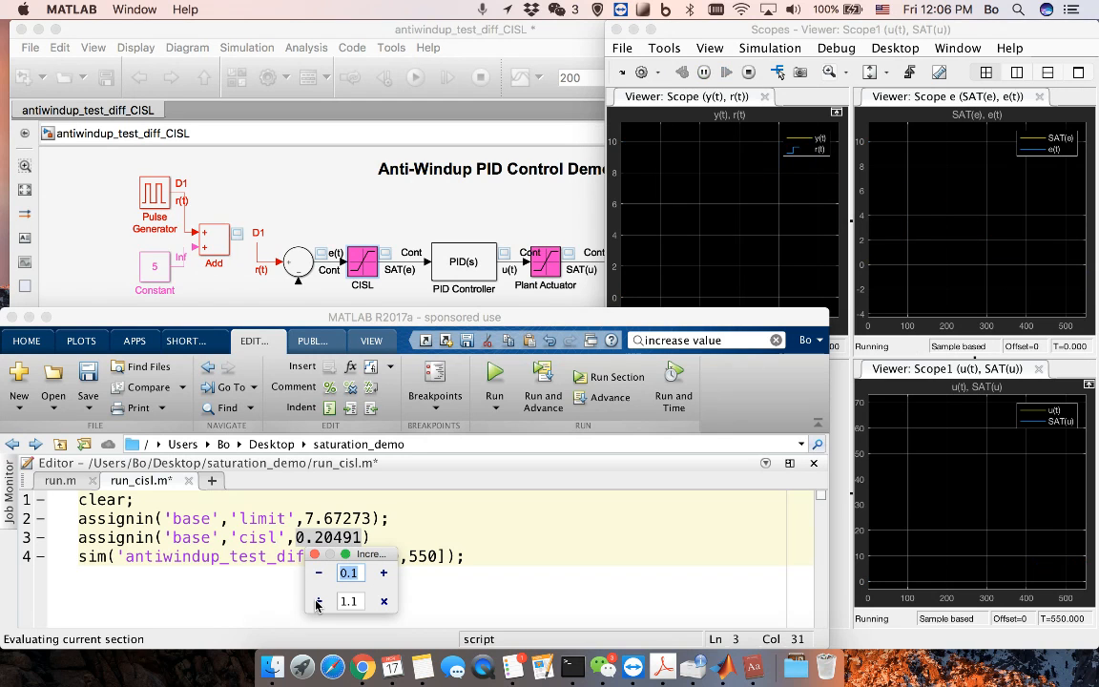
click(319, 602)
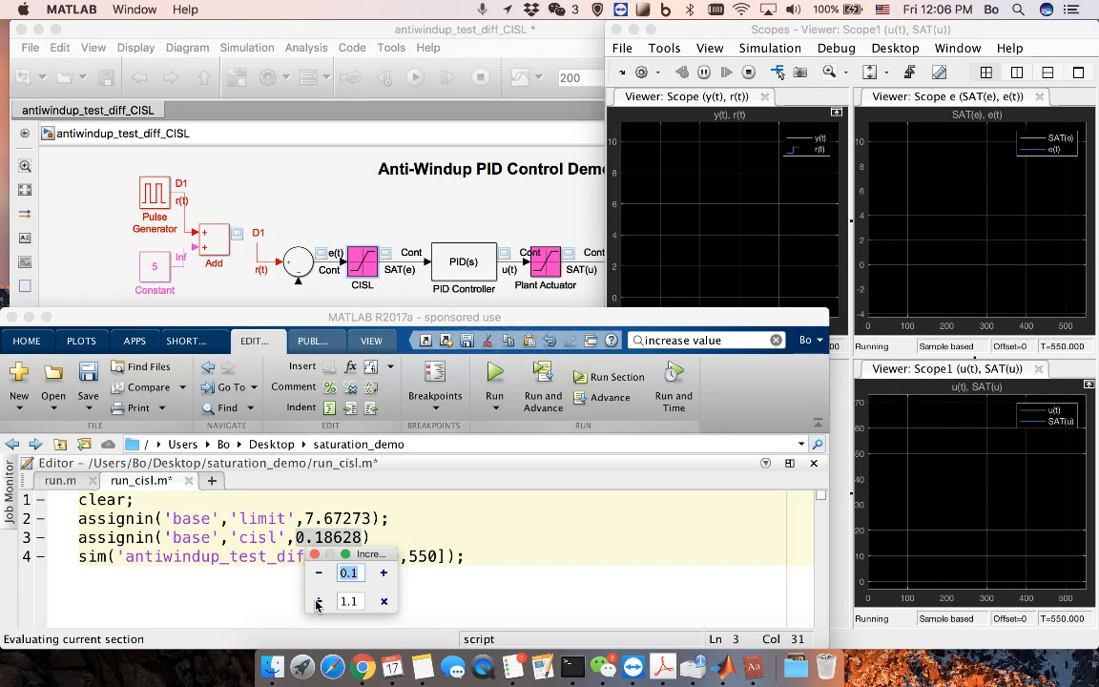
click(319, 602)
click(318, 603)
click(319, 602)
click(318, 602)
click(319, 602)
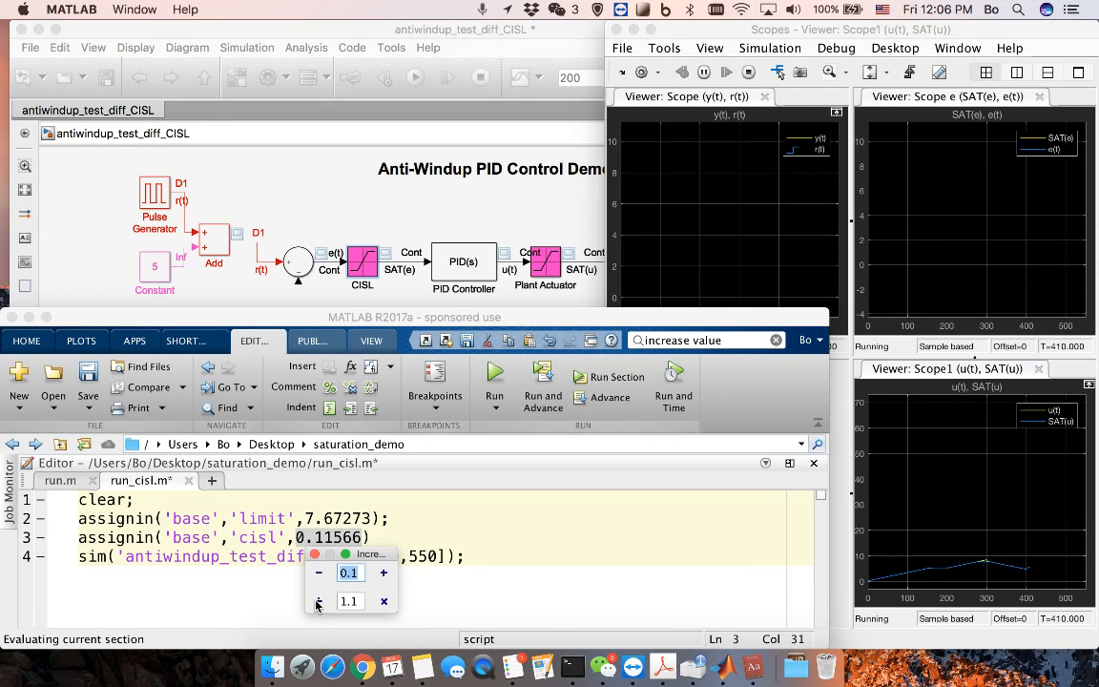
click(319, 602)
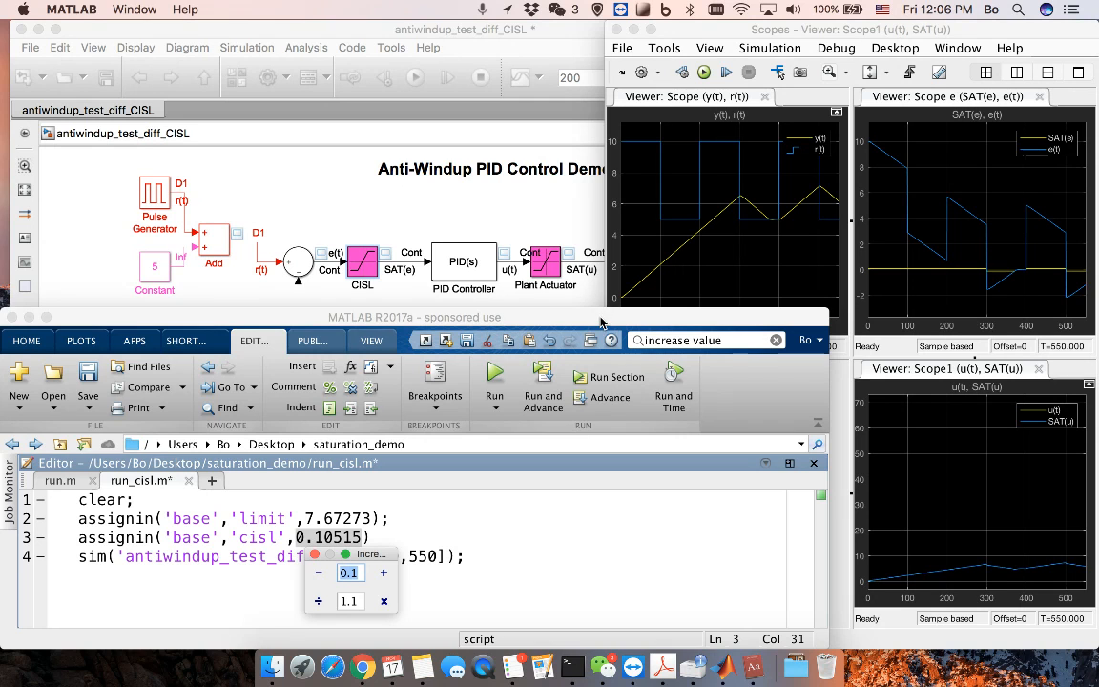
- Change the first decimal of the cisl value to make it 0.30515, and run the run_cisl.m script
click(315, 539)
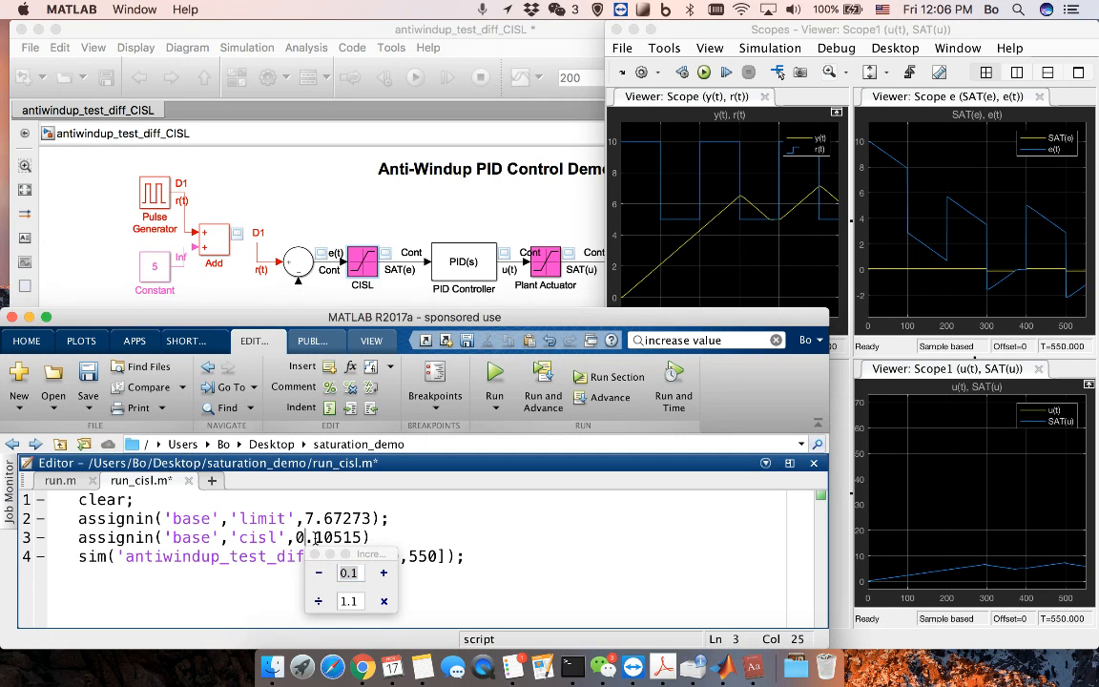
text(3)
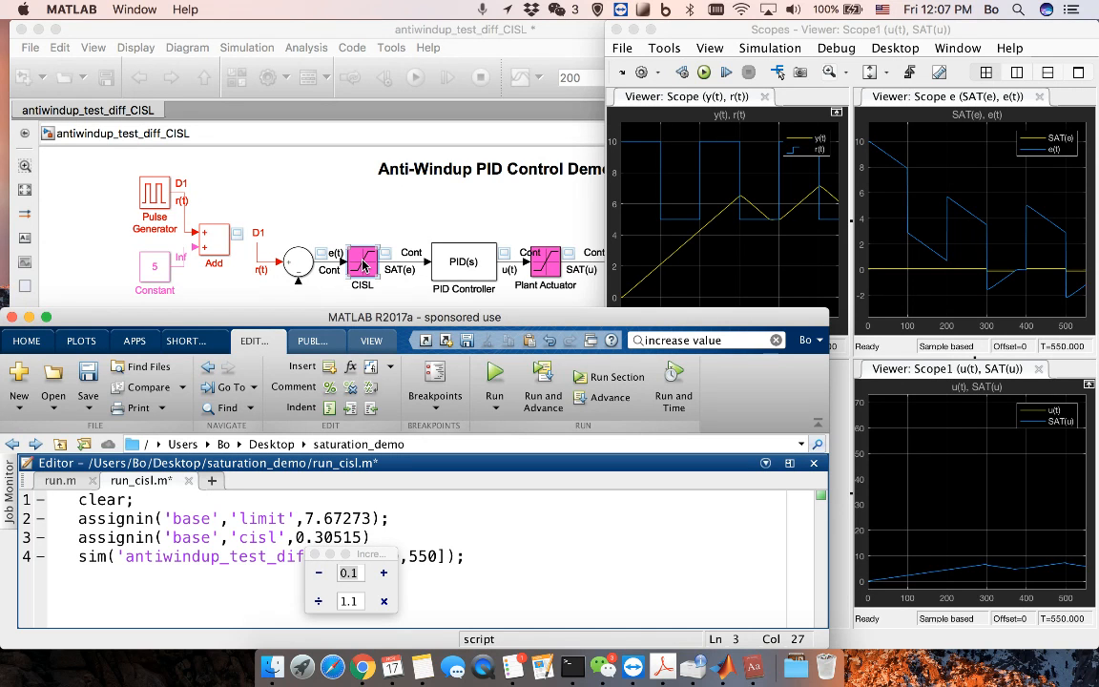
click(496, 376)
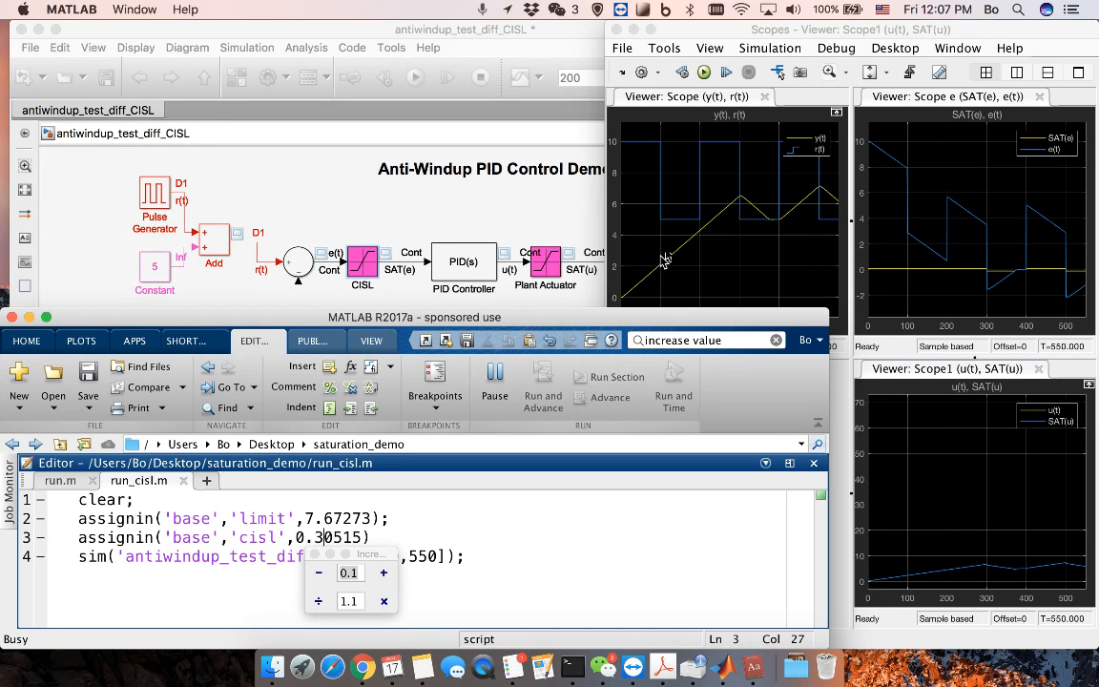